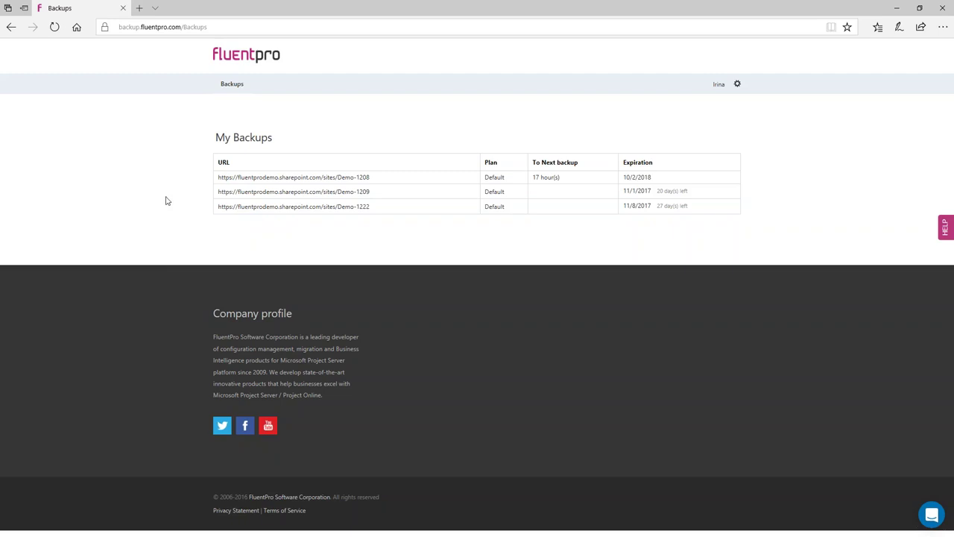
Open the backup settings for the Demo-1208 site and review its connection, retention and profile sections.
left_click(258, 180)
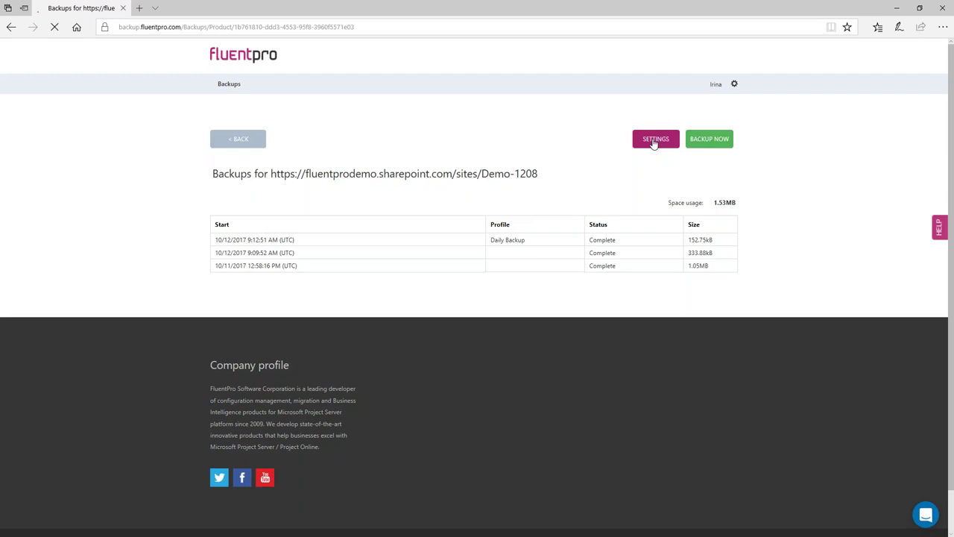
left_click(654, 142)
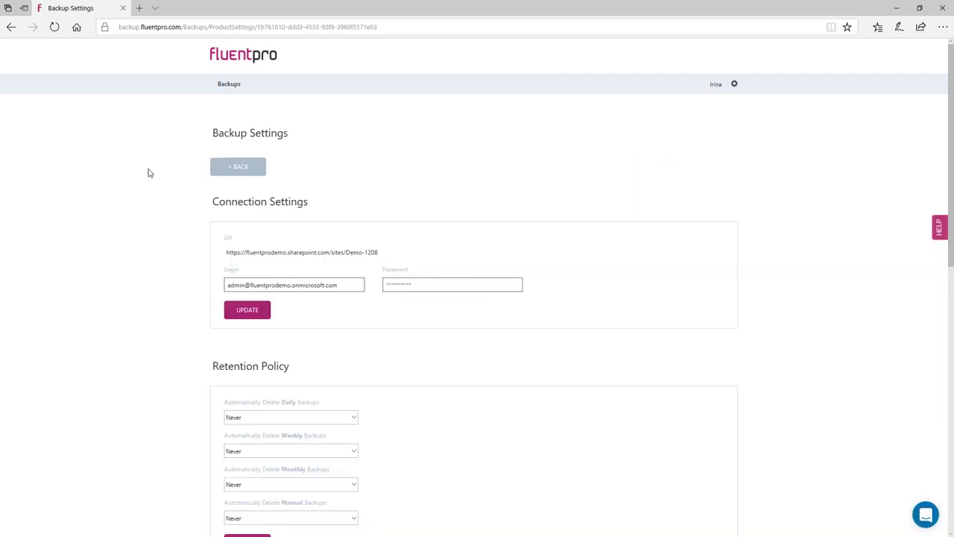
scroll(148, 173, "down", 1)
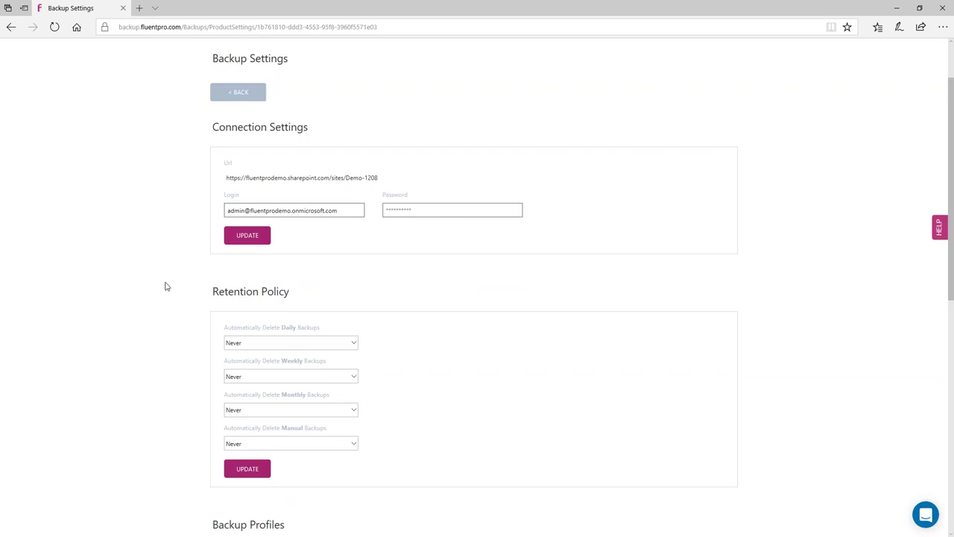
scroll(166, 286, "down", 1)
scroll(166, 286, "down", 2)
scroll(166, 287, "down", 1)
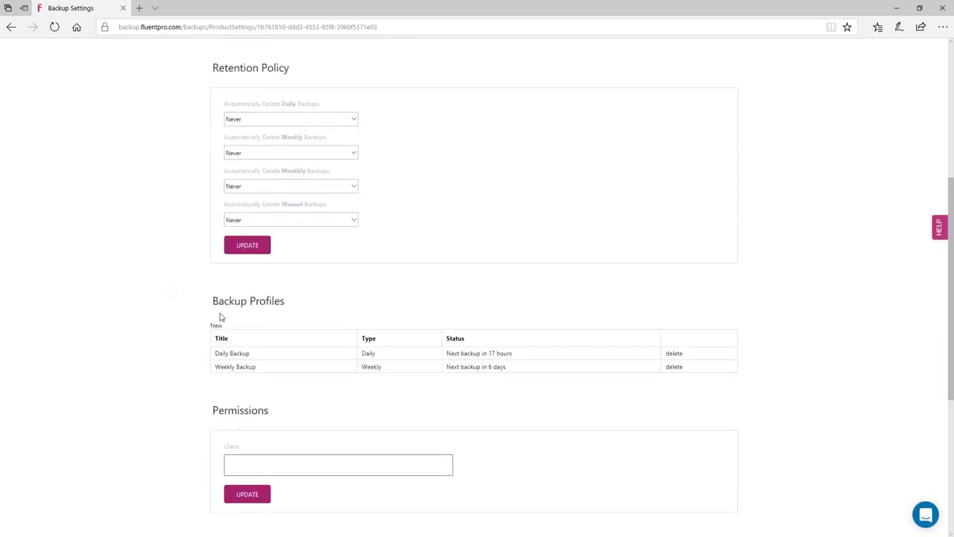
scroll(153, 366, "up", 1)
scroll(147, 355, "up", 2)
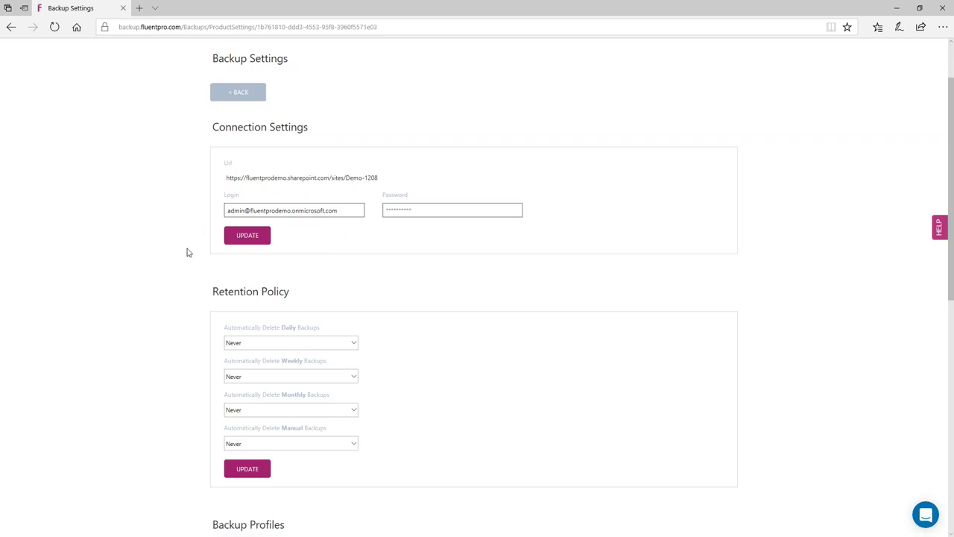
Update the retention policy to delete daily backups older than 3 months (90 days) and weekly backups older than 5 years (1825 days).
scroll(188, 252, "down", 1)
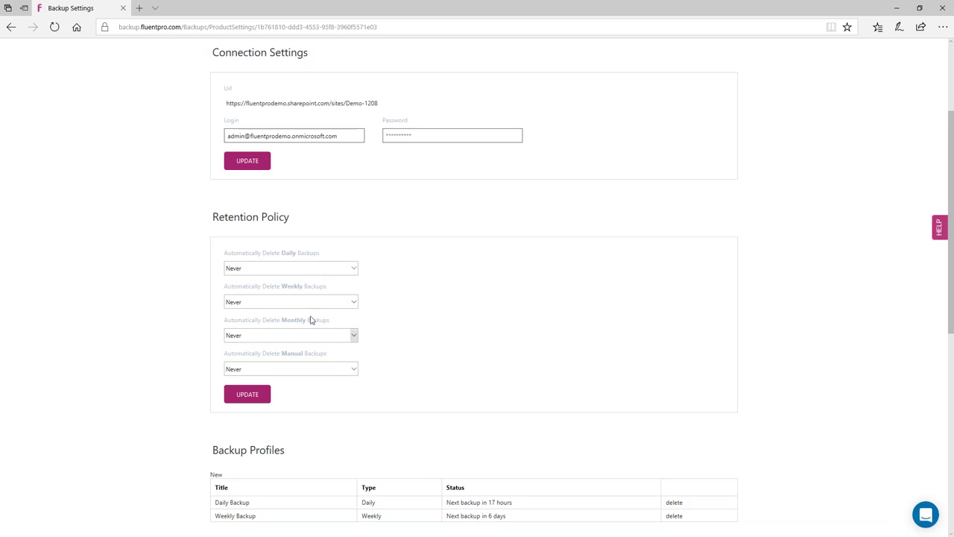
left_click(355, 271)
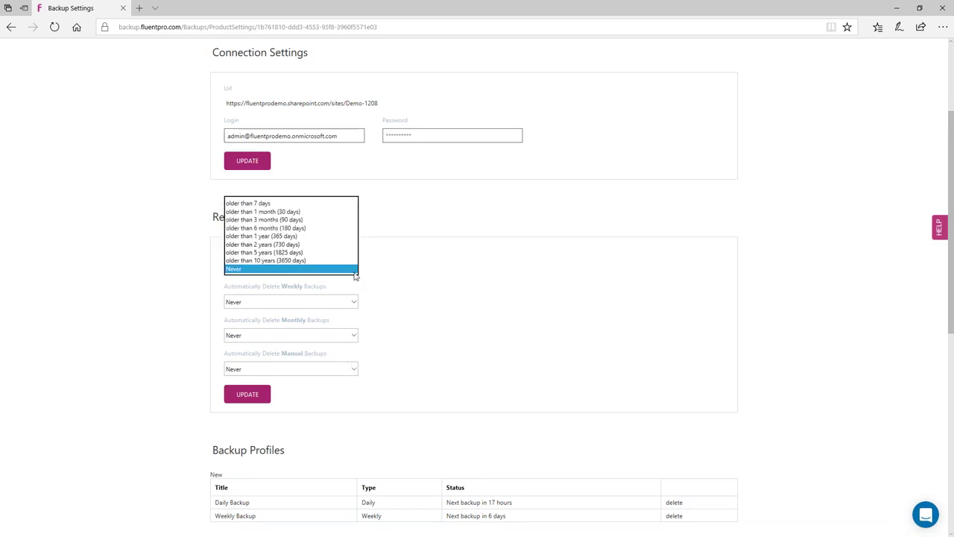
left_click(336, 220)
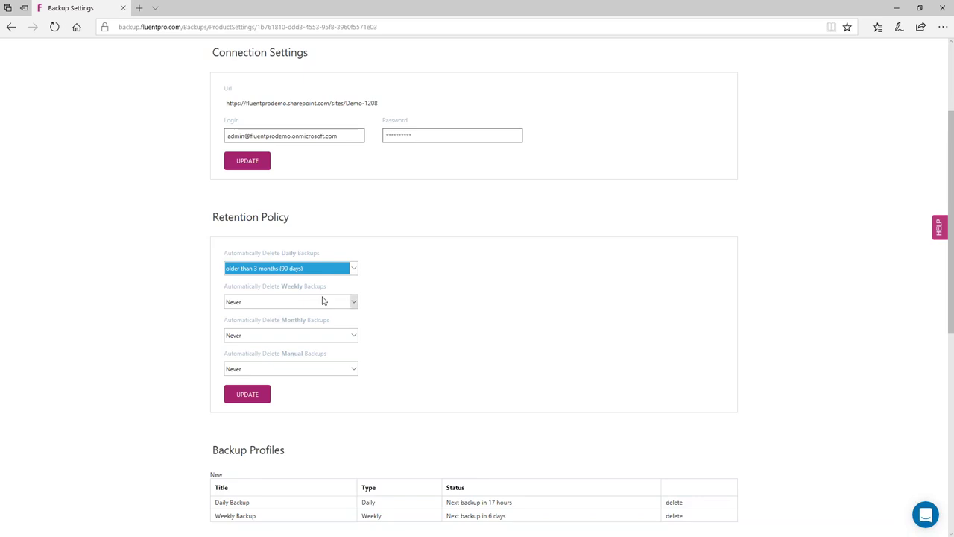
left_click(354, 304)
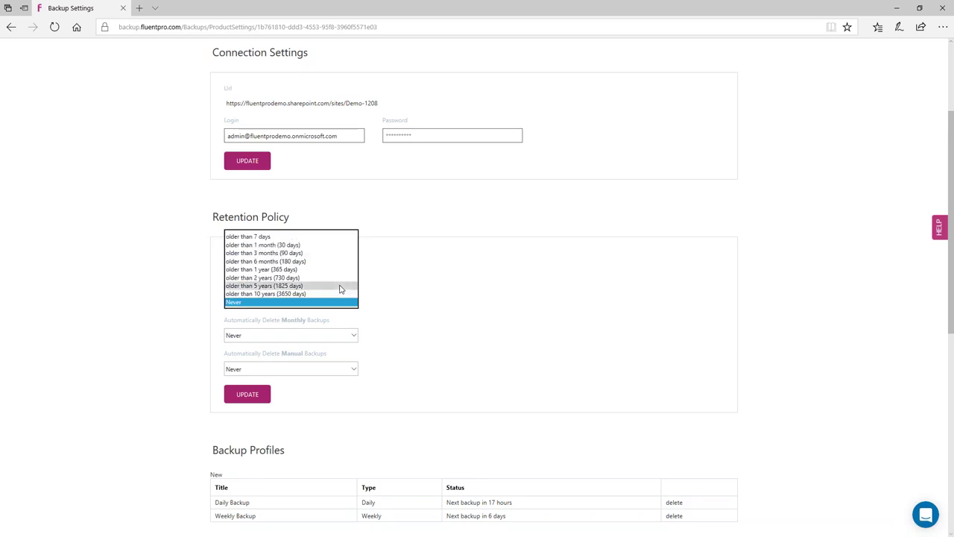
left_click(340, 288)
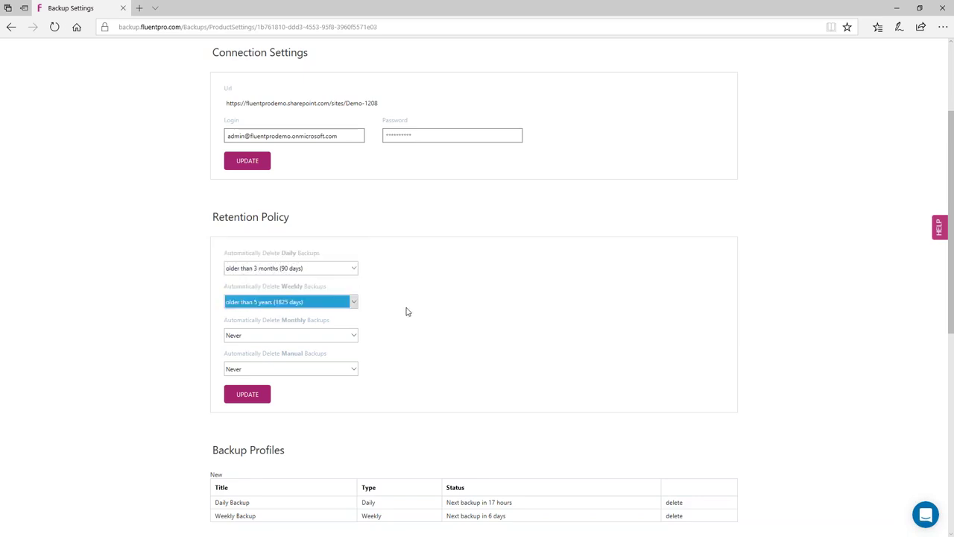
left_click(248, 394)
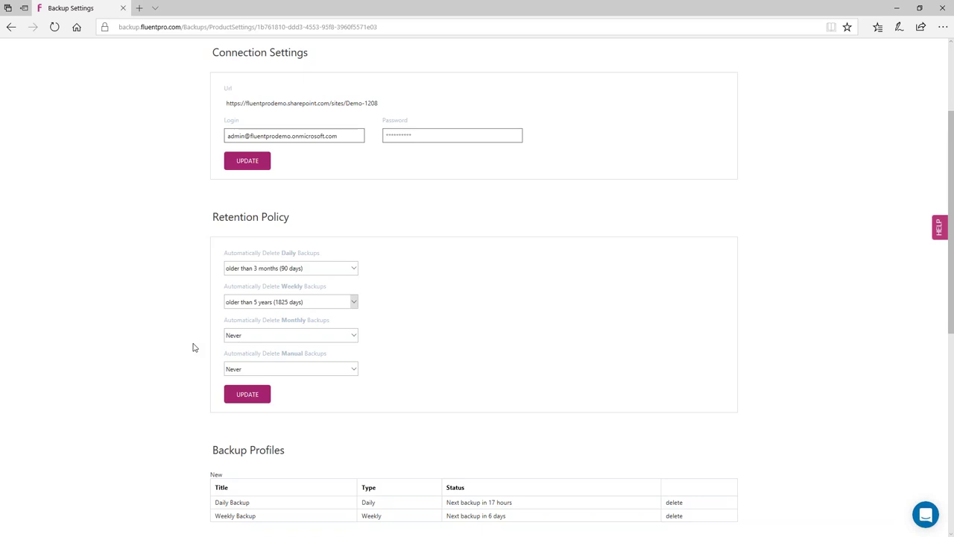
Create a new backup profile and title it "Demo Profile".
scroll(192, 347, "down", 3)
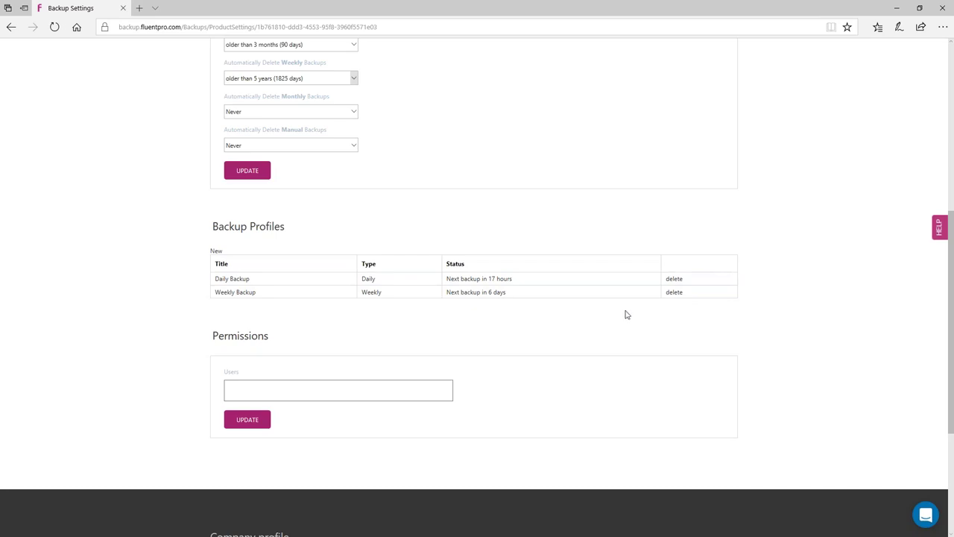
left_click(215, 251)
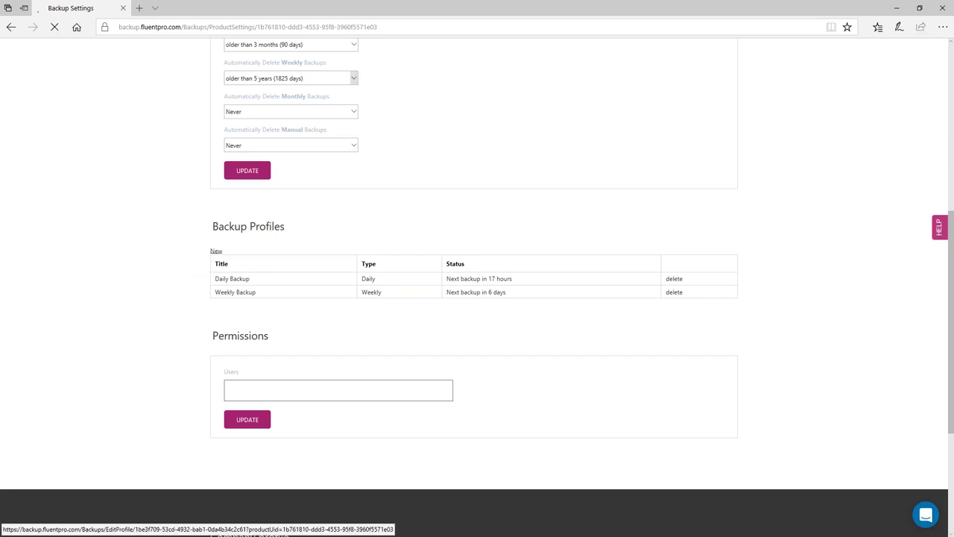
scroll(210, 258, "down", 2)
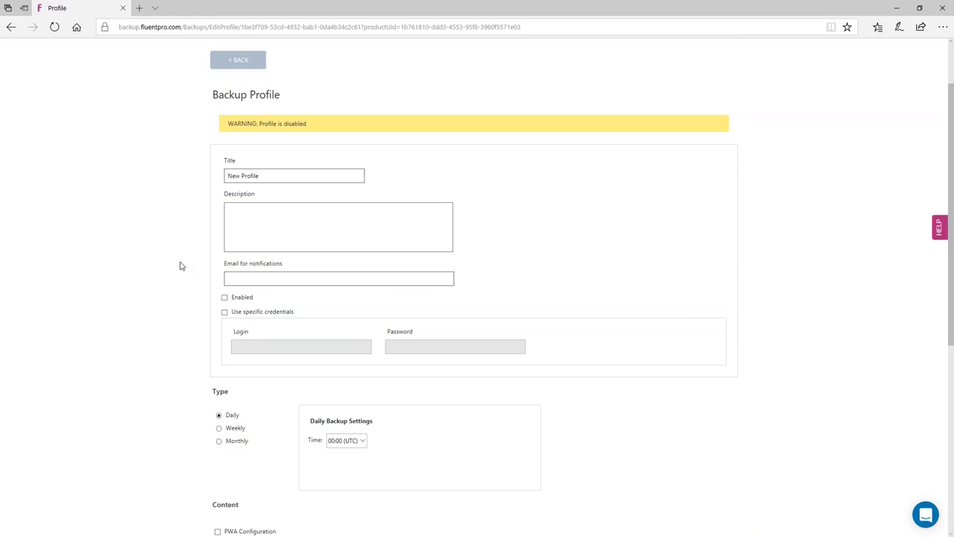
left_click(265, 175)
double_click(233, 175)
type("D")
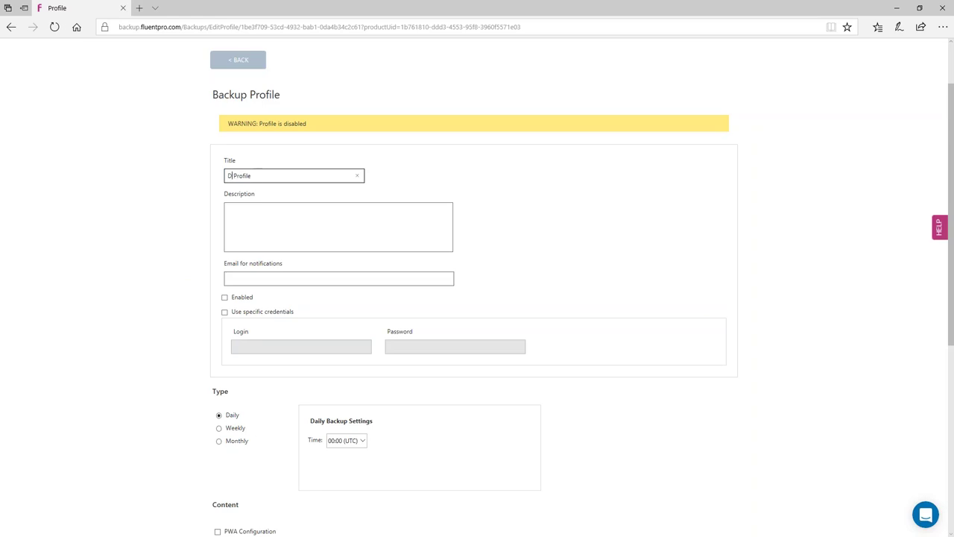
type("emo")
Enter the notification email address for the backup profile and enable the profile.
left_click(247, 215)
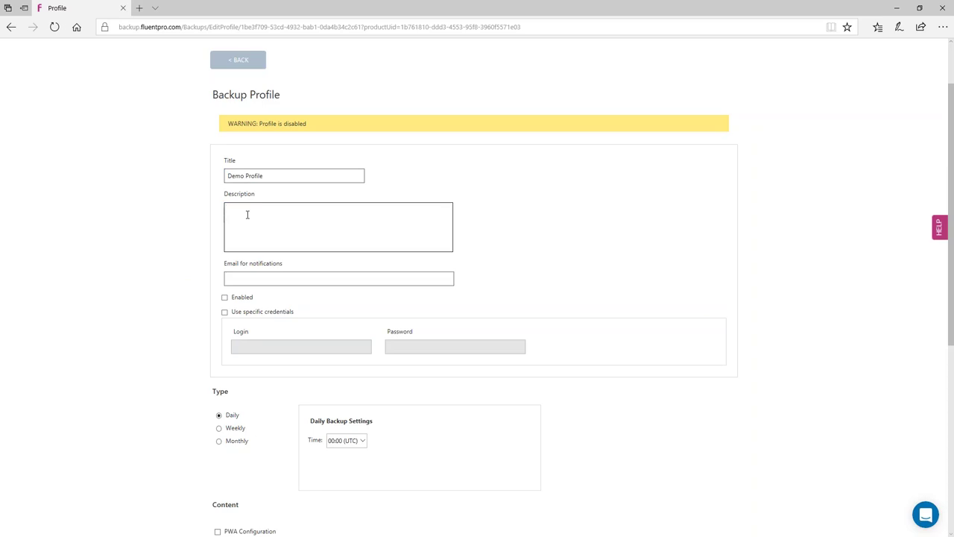
left_click(245, 277)
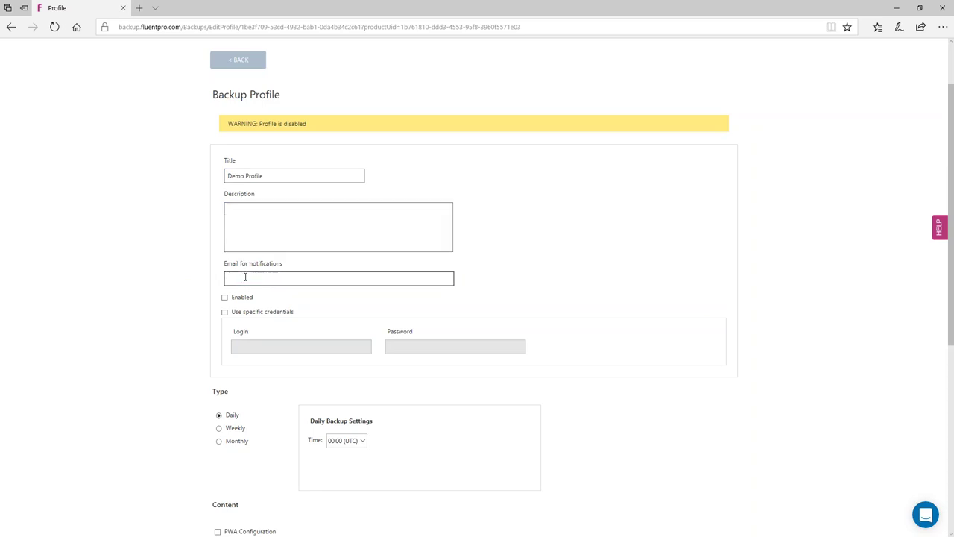
key("ctrl+v")
scroll(189, 310, "down", 1)
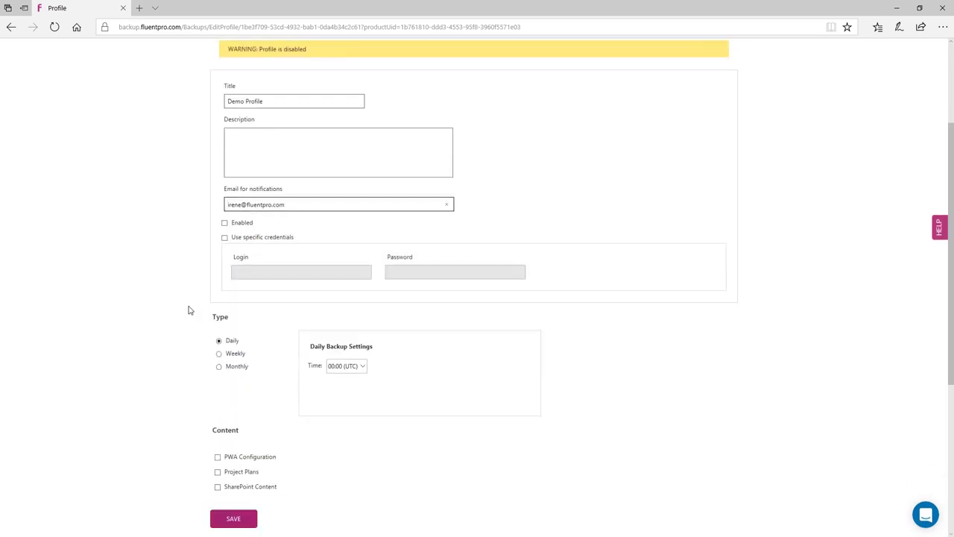
left_click(225, 223)
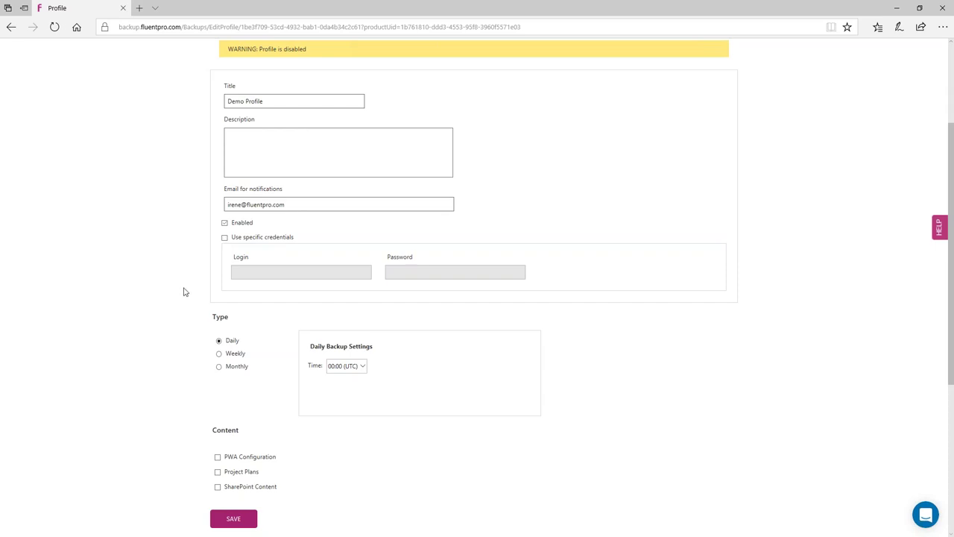
Schedule the profile as a monthly backup in October at 07:00 (UTC) on days 14, 24, 29.
scroll(187, 311, "down", 1)
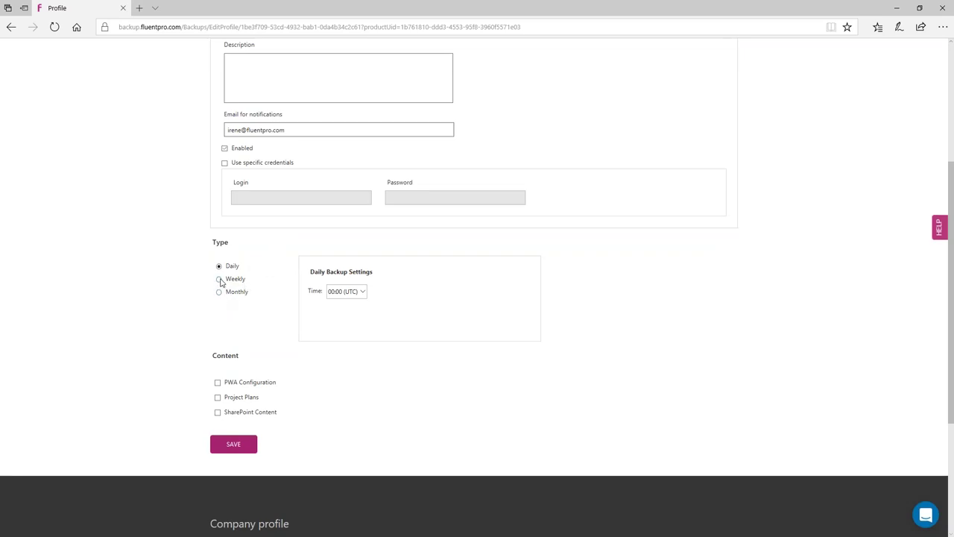
left_click(219, 280)
left_click(219, 293)
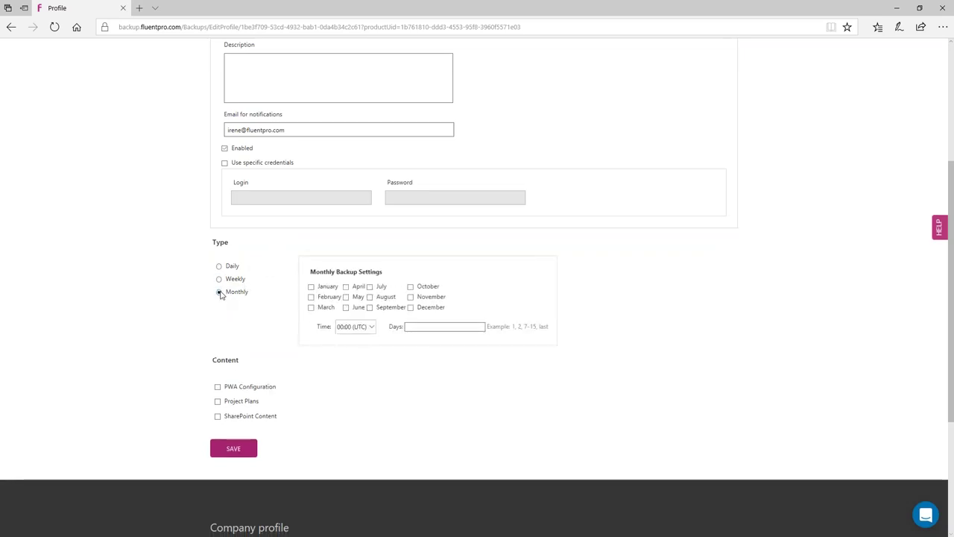
left_click(410, 286)
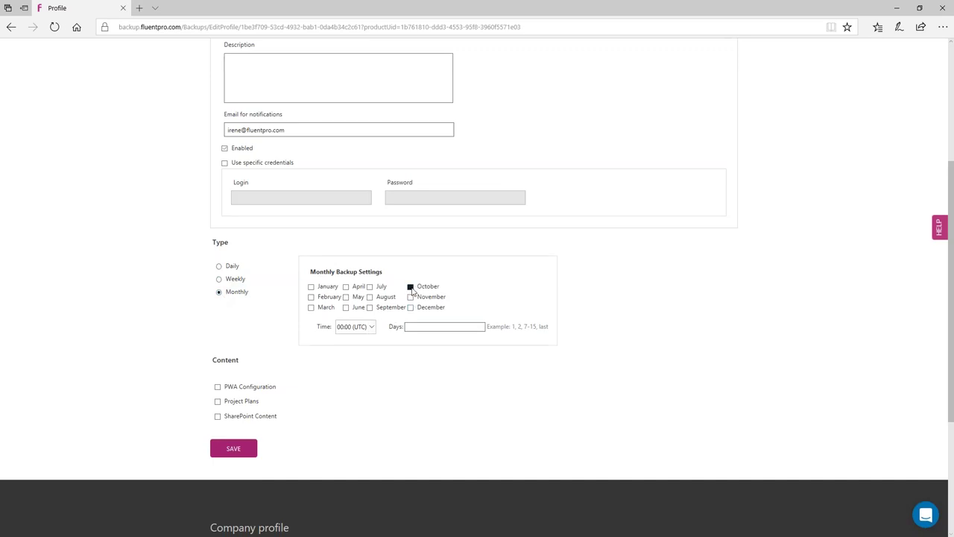
left_click(372, 326)
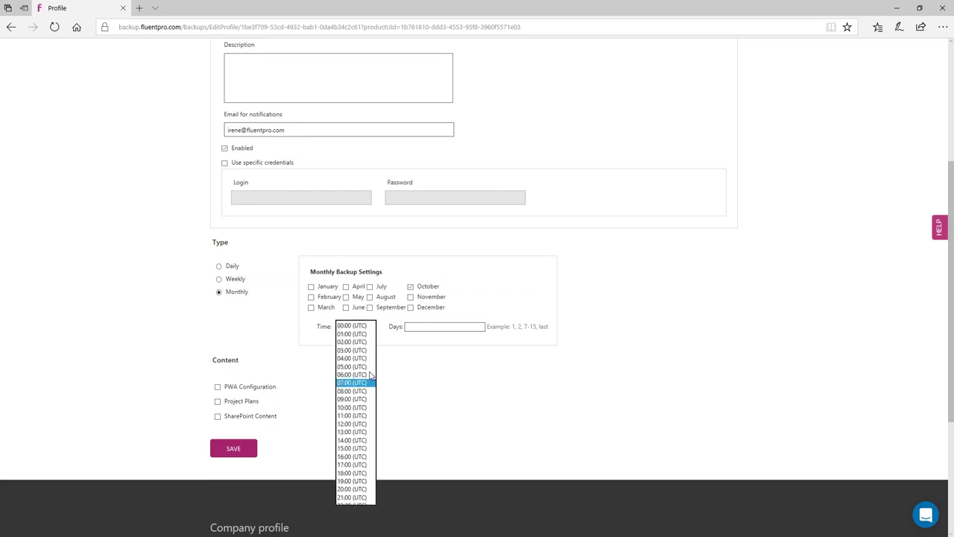
left_click(366, 385)
left_click(414, 327)
type("14,24")
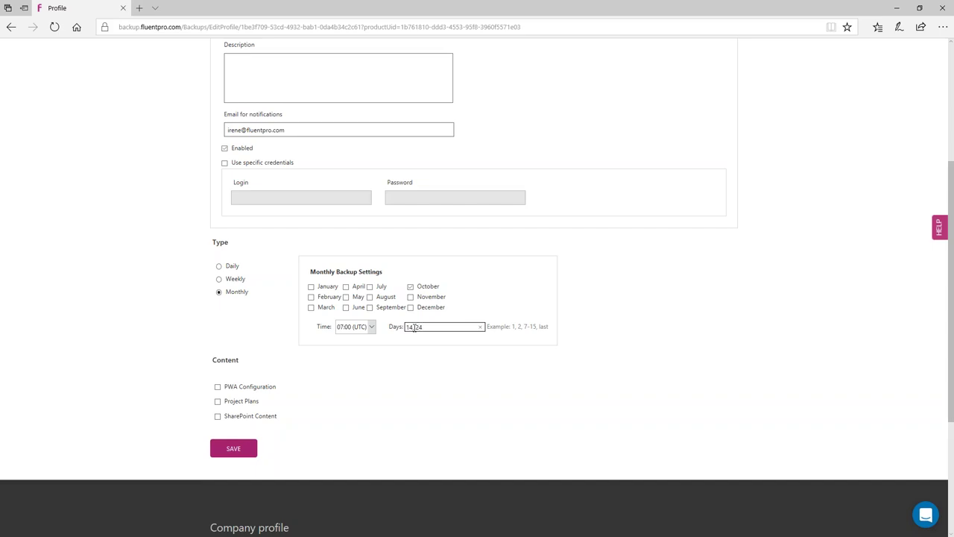
type(", 29")
left_click(186, 363)
scroll(185, 363, "down", 1)
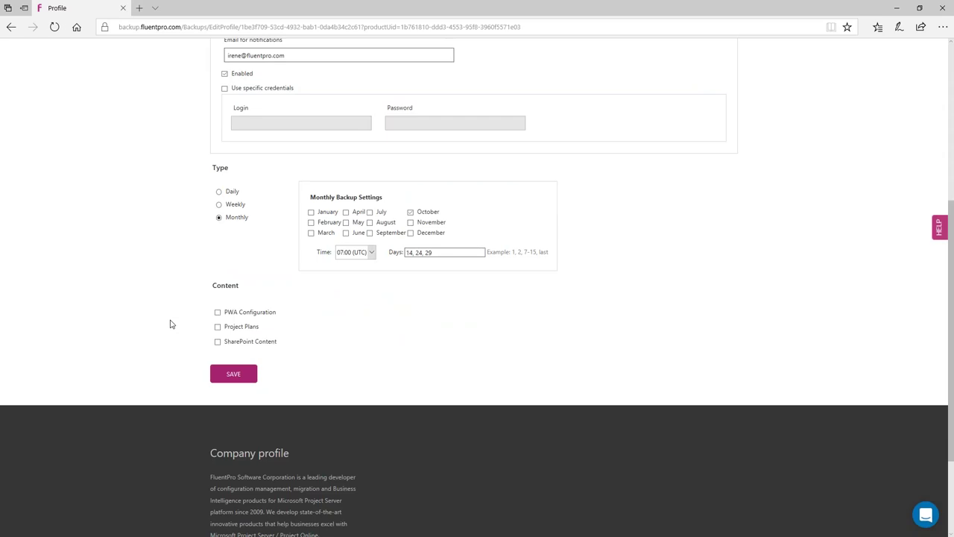
left_click(406, 252)
Include PWA Configuration and Project Plans in the profile's backup content.
left_click(218, 312)
left_click(216, 330)
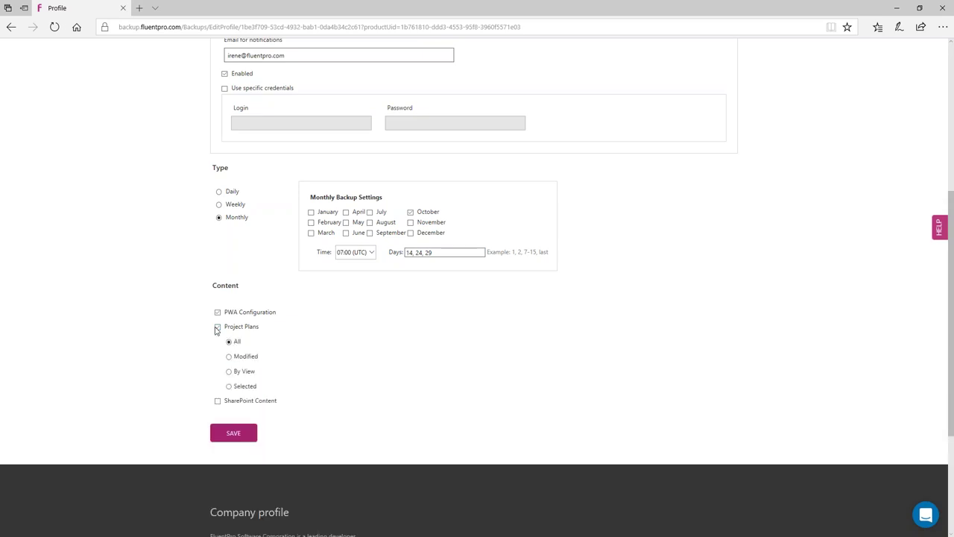
Try limiting the project plans to those modified in the last 6 days and to a Project Server view.
scroll(181, 338, "down", 1)
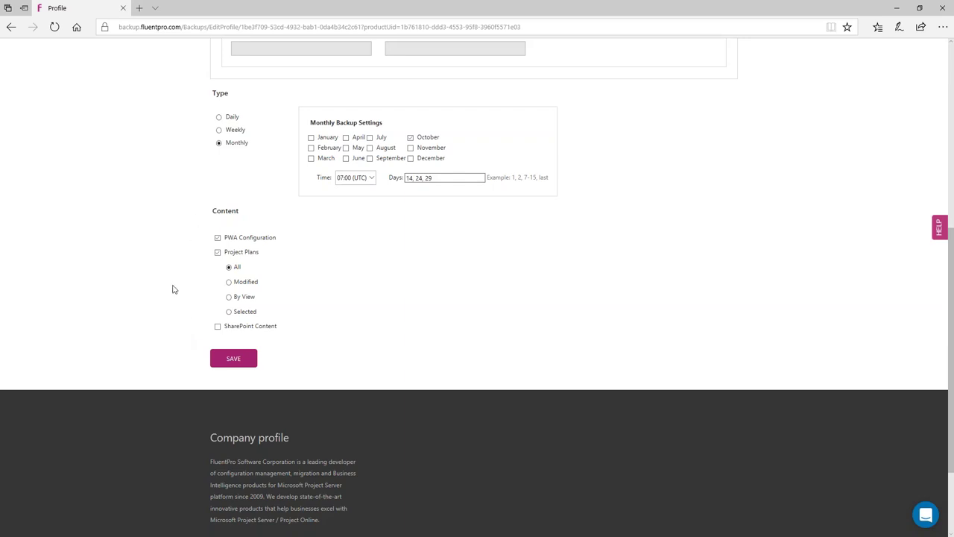
scroll(172, 289, "down", 1)
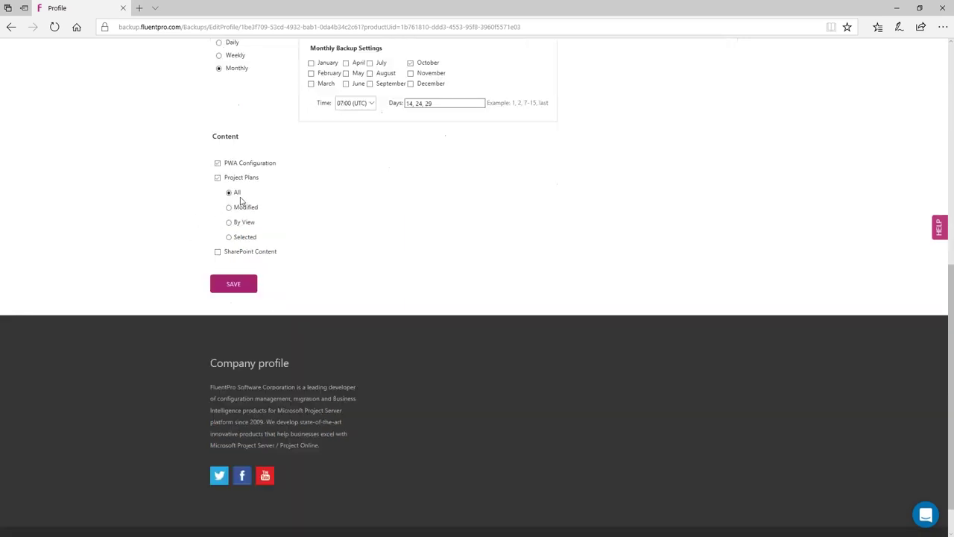
left_click(229, 212)
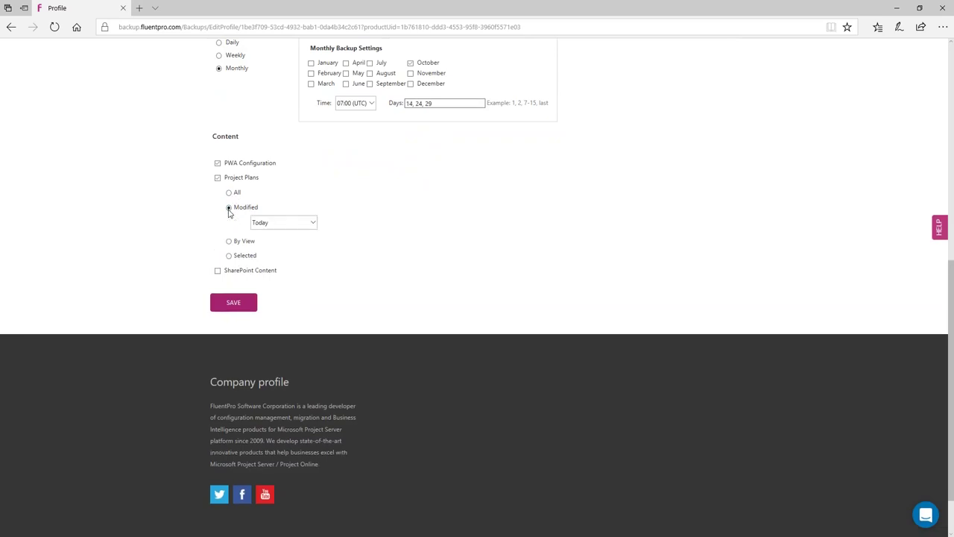
left_click(313, 223)
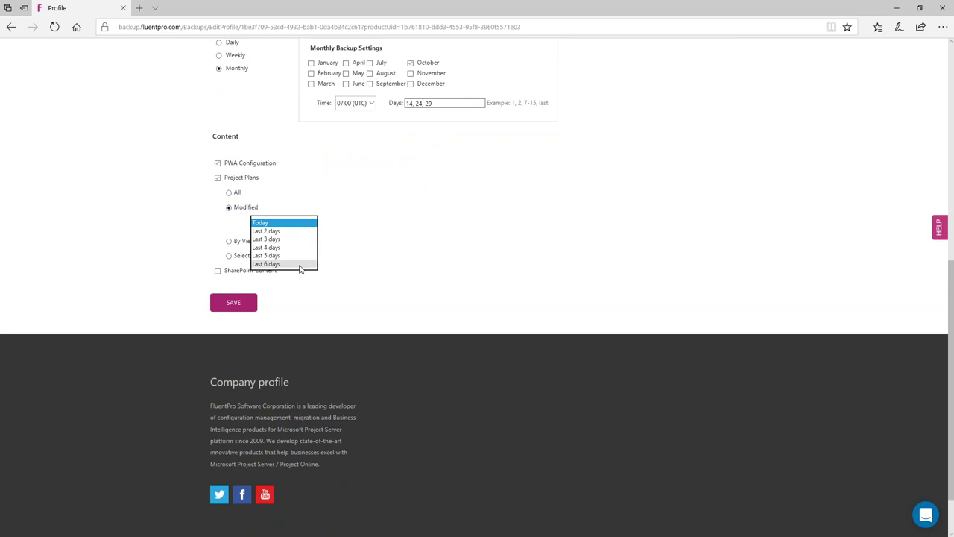
left_click(301, 265)
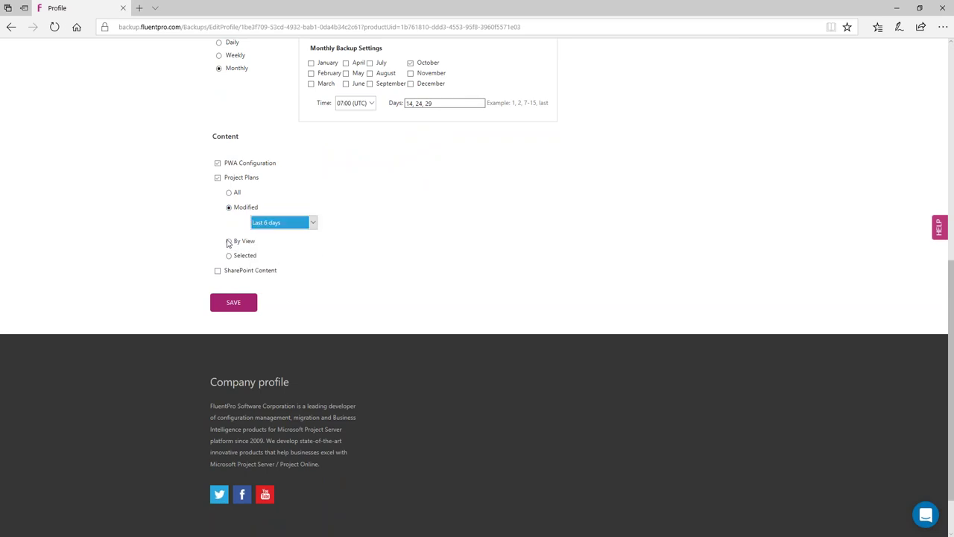
left_click(229, 242)
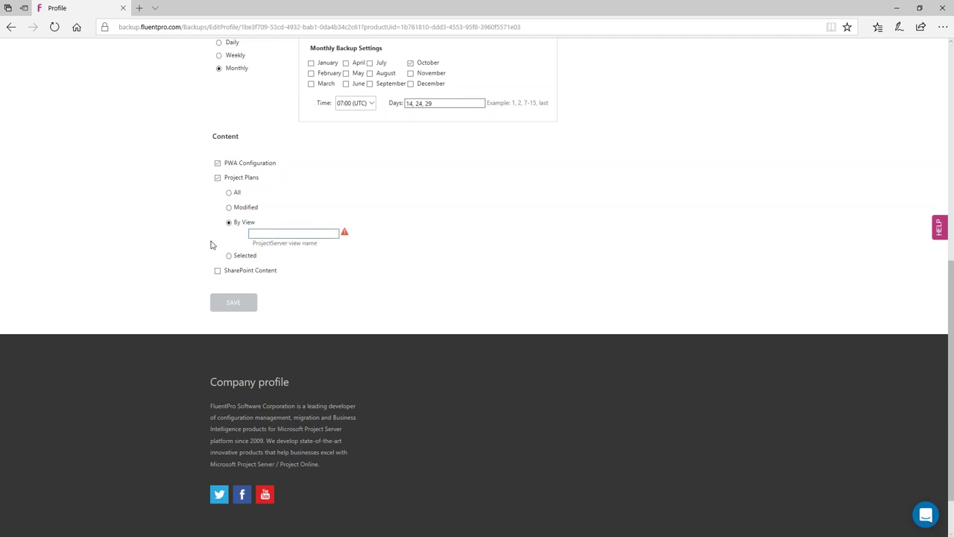
Switch the project plans to Selected and load the projects available for adding, with any modified date.
left_click(229, 255)
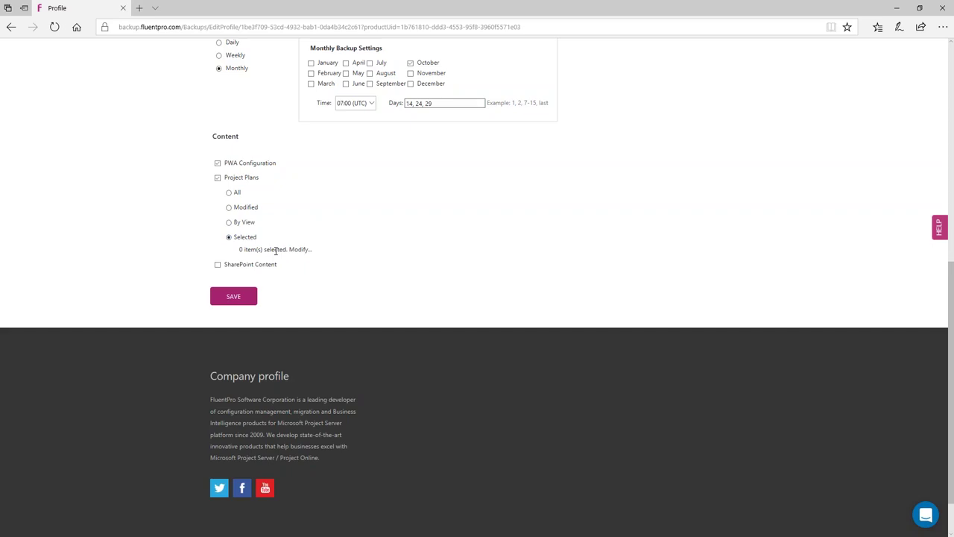
left_click(299, 249)
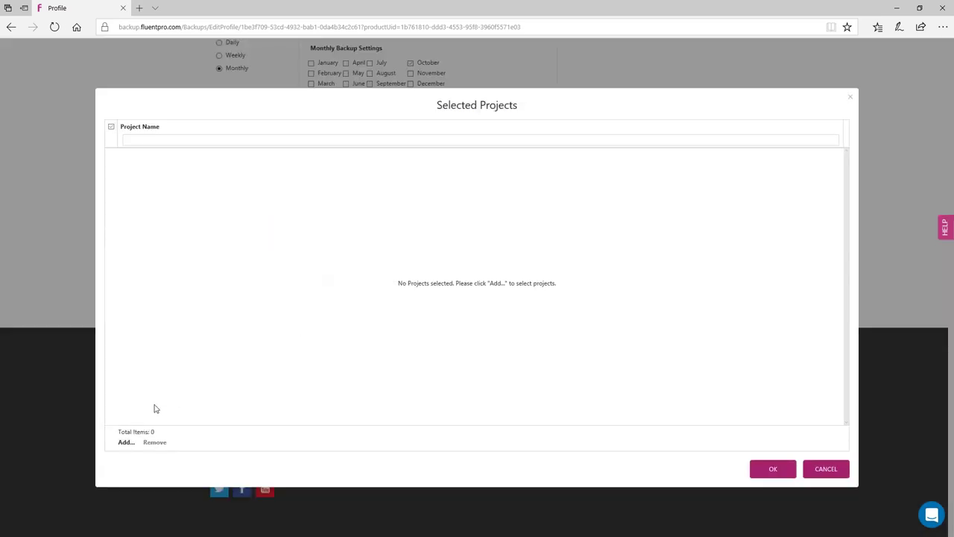
left_click(126, 442)
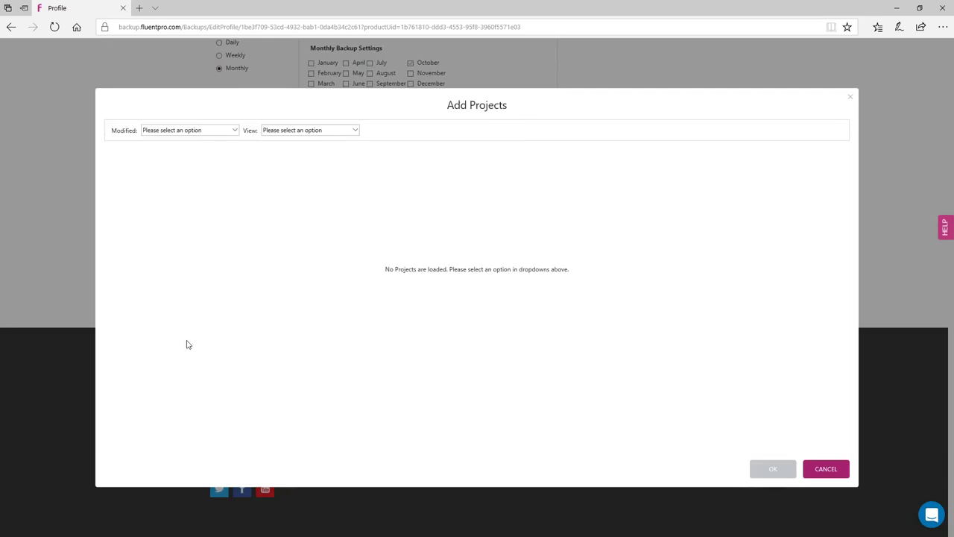
left_click(236, 131)
left_click(232, 140)
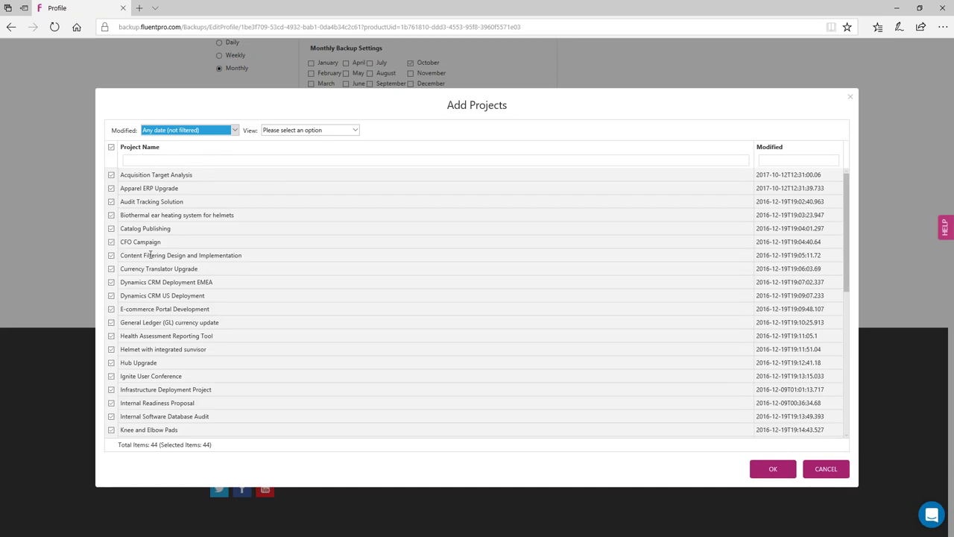
Clear the preselected projects and add only Project B and Project C to the profile's selected projects.
left_click(111, 147)
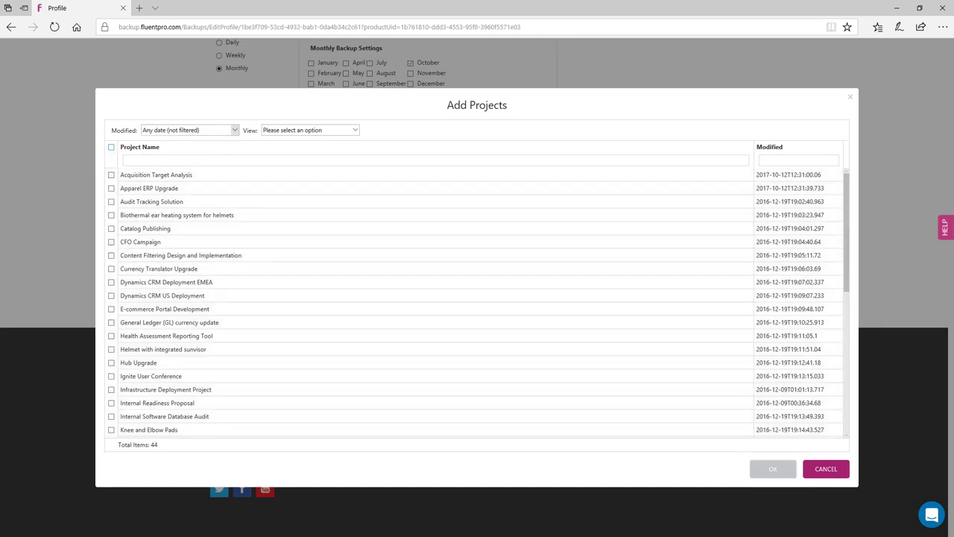
scroll(160, 271, "down", 5)
scroll(160, 271, "down", 2)
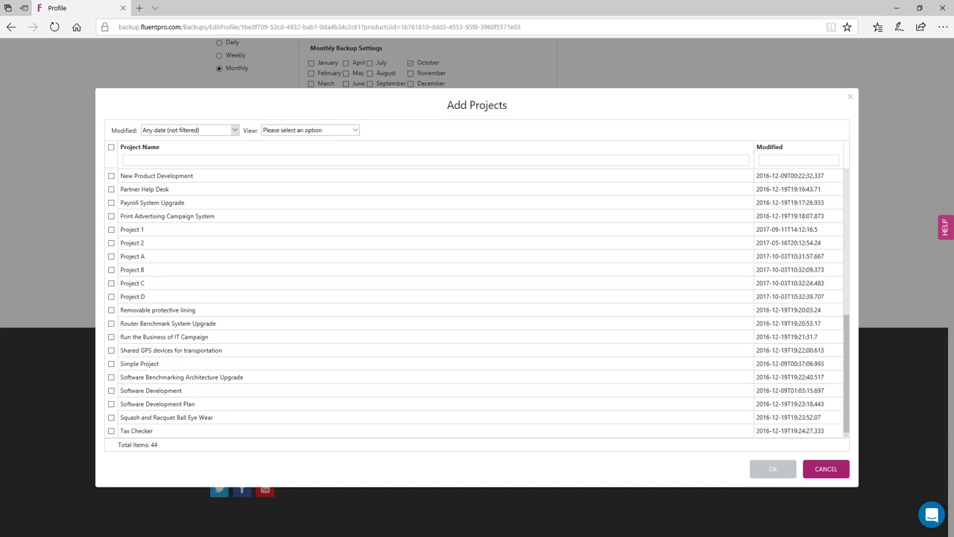
left_click(111, 283)
left_click(111, 269)
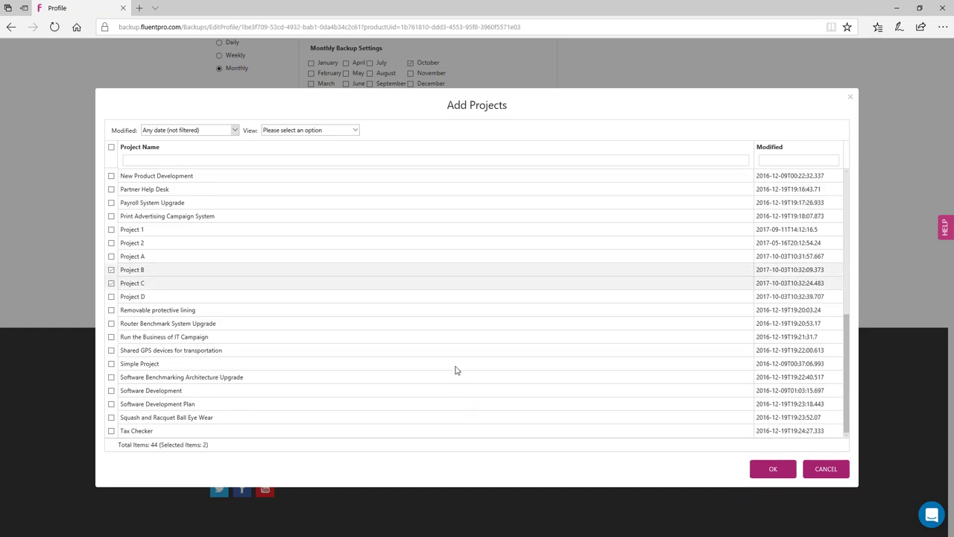
scroll(385, 300, "up", 2)
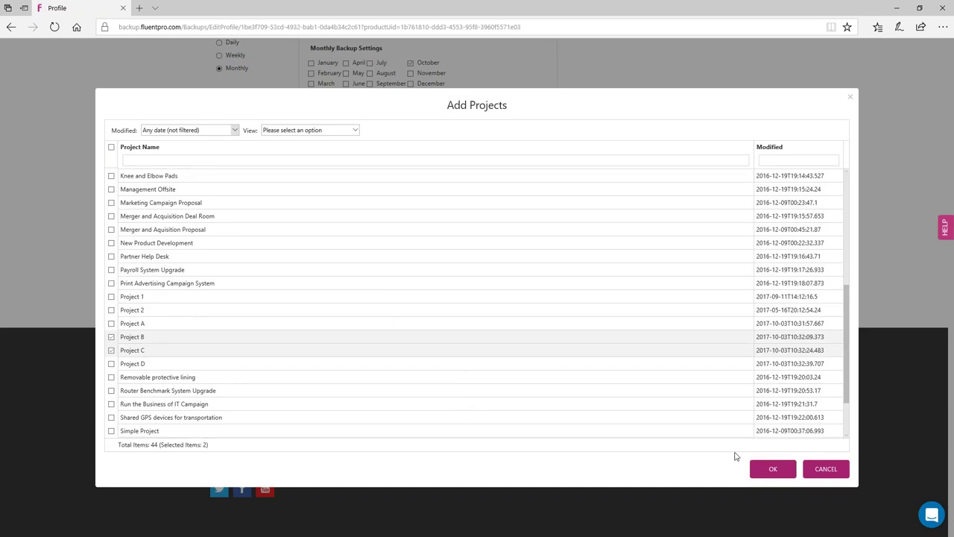
left_click(772, 472)
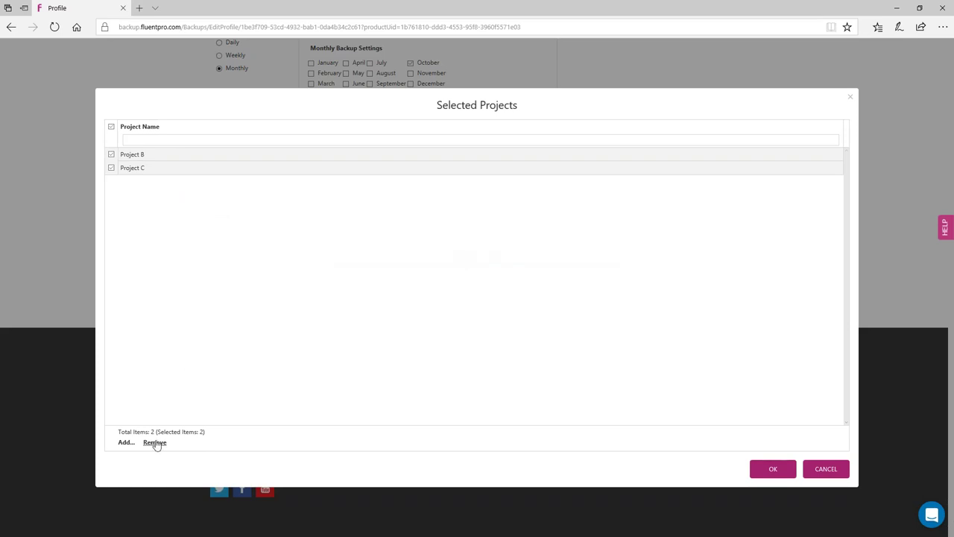
left_click(753, 461)
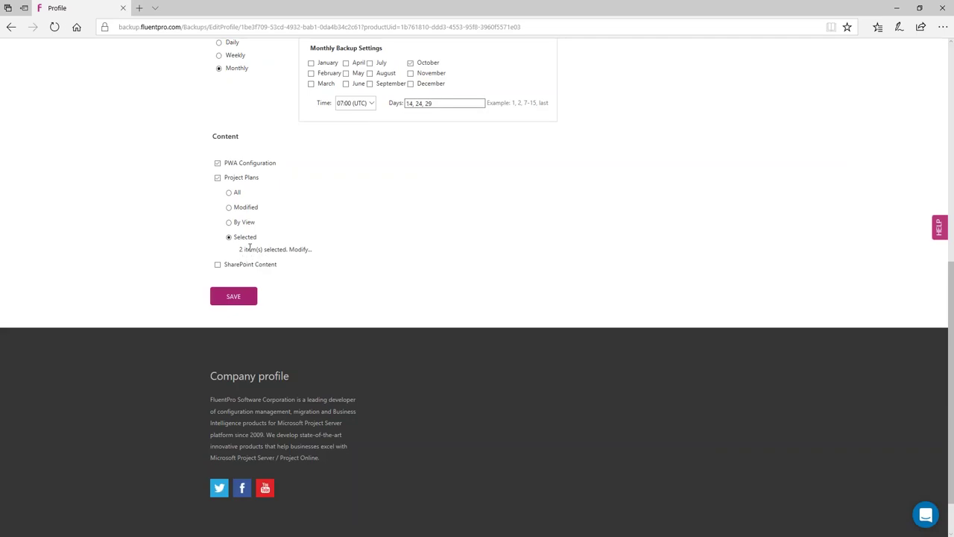
Include SharePoint Content in the profile's backup for the selected projects only.
left_click(218, 265)
left_click(218, 266)
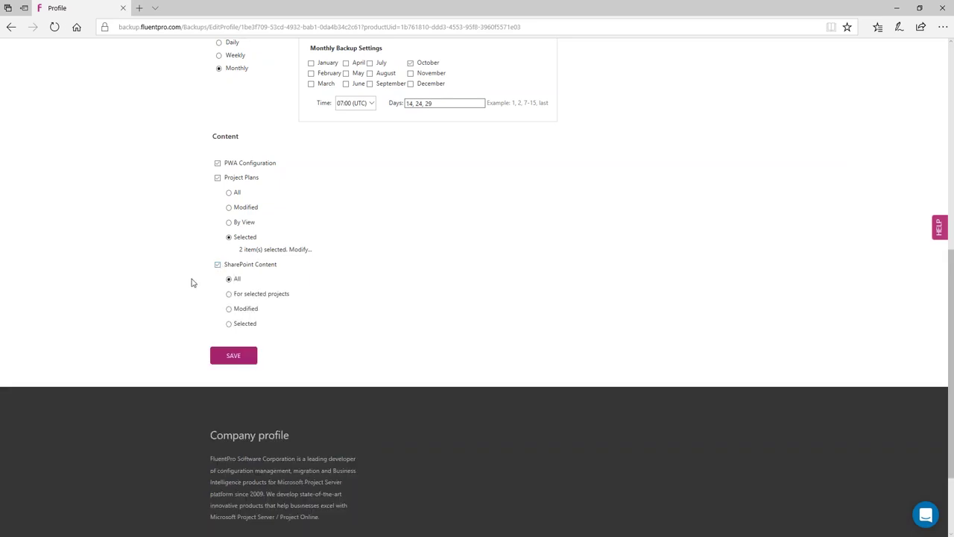
left_click(229, 295)
Try the Modified and Selected options for the SharePoint content, ending back on For selected projects.
left_click(229, 310)
left_click(314, 325)
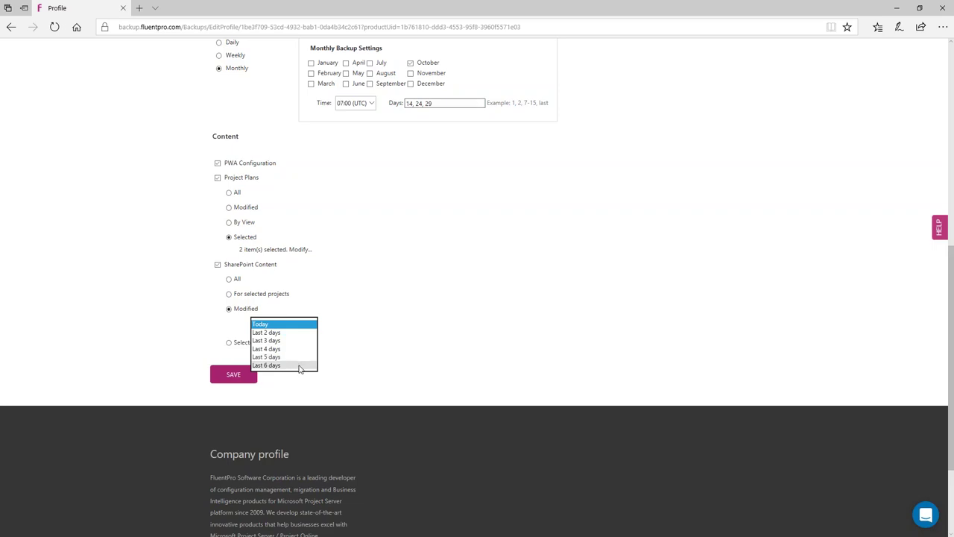
left_click(198, 331)
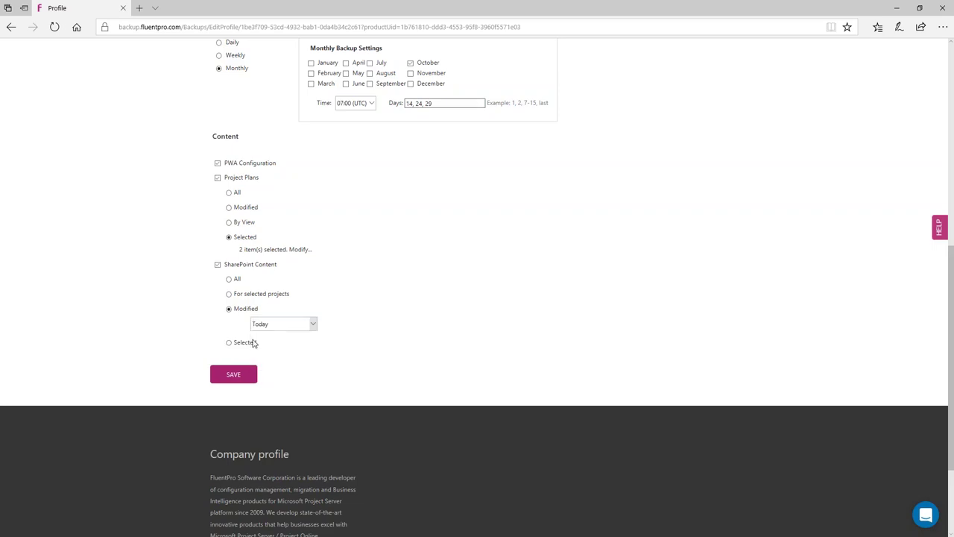
left_click(228, 342)
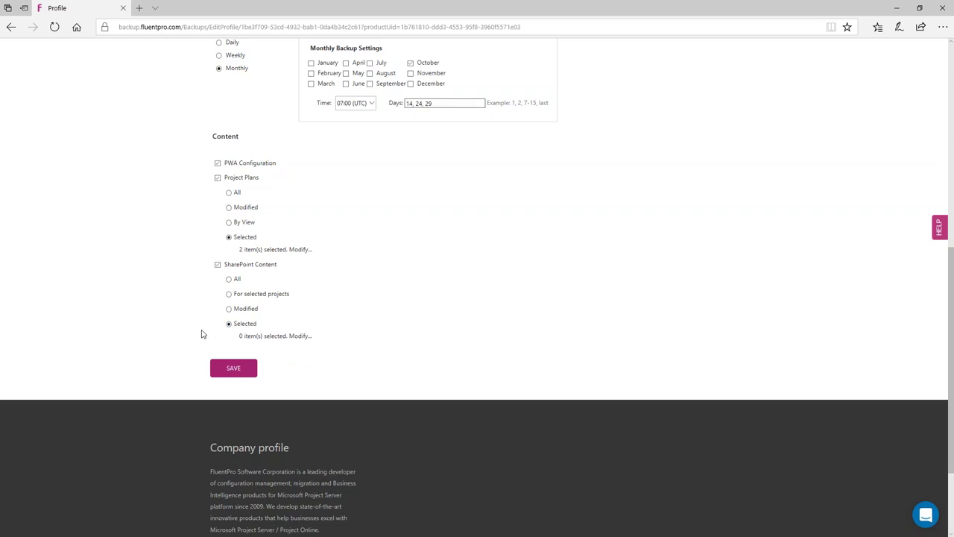
left_click(229, 293)
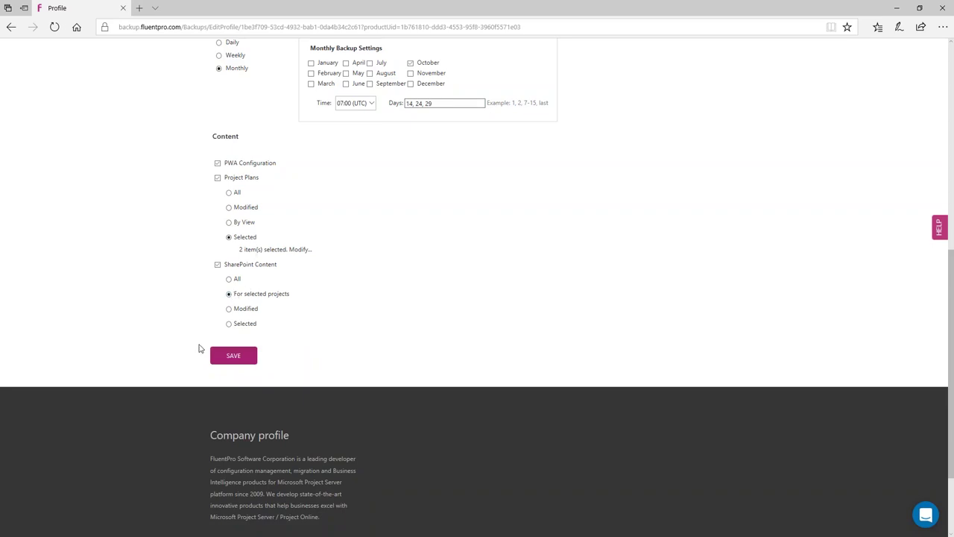
Check the profile's settings from the title through the content options and save the profile.
left_click(221, 363)
scroll(110, 336, "up", 1)
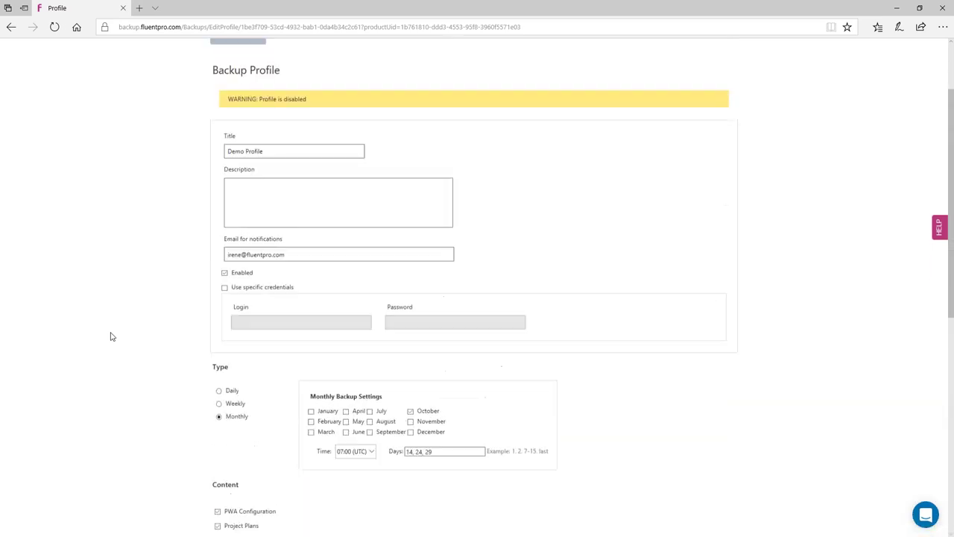
scroll(110, 336, "down", 1)
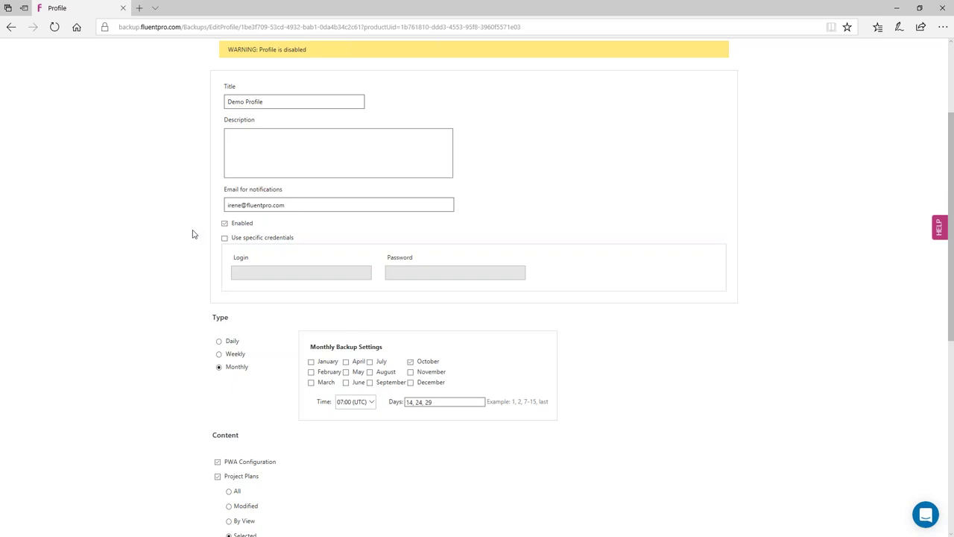
scroll(192, 234, "down", 2)
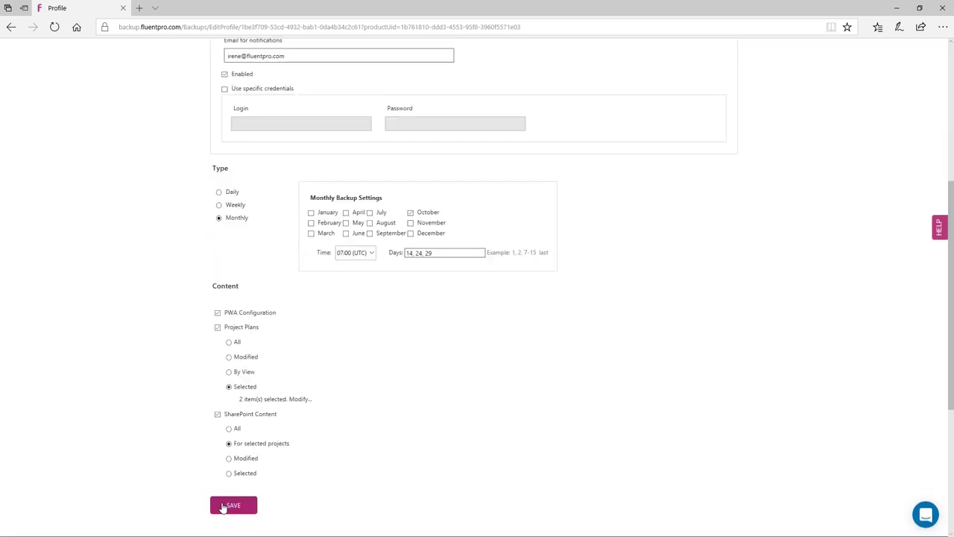
left_click(221, 506)
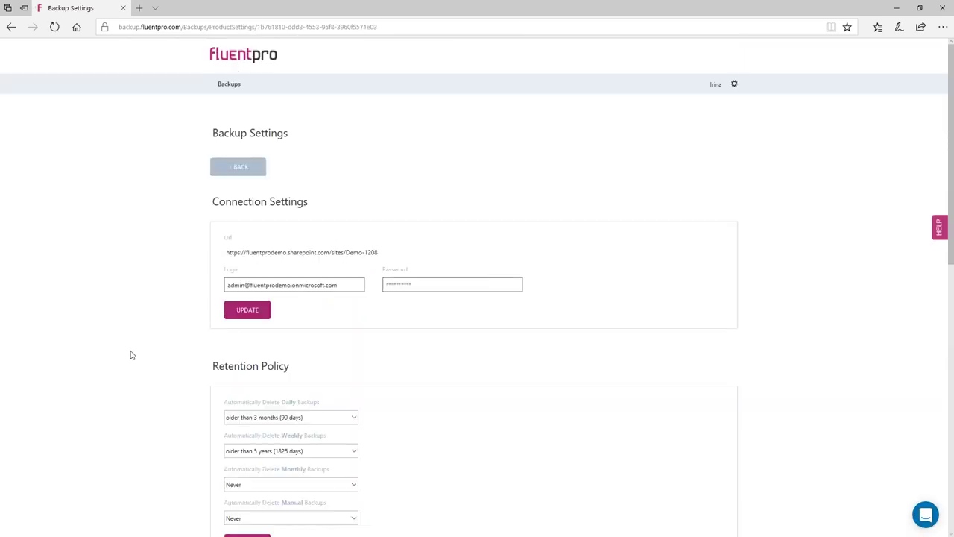
Reopen Demo Profile from the site's backup profiles, review its settings and save it again.
scroll(130, 355, "down", 4)
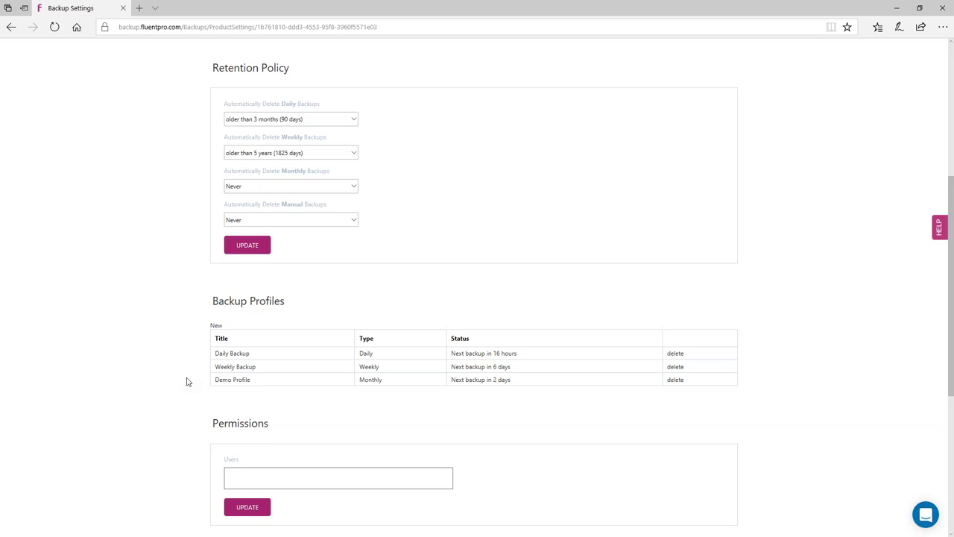
left_click(232, 381)
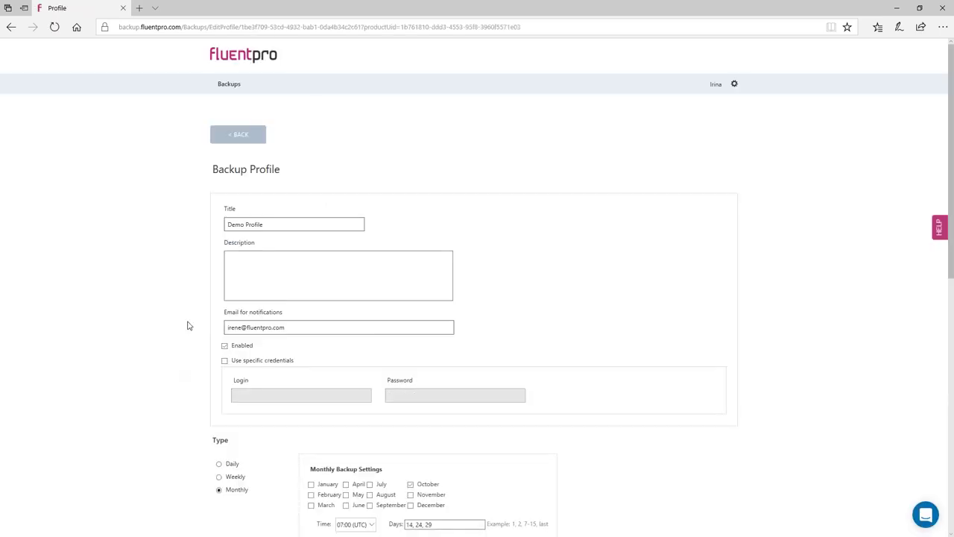
scroll(185, 434, "down", 2)
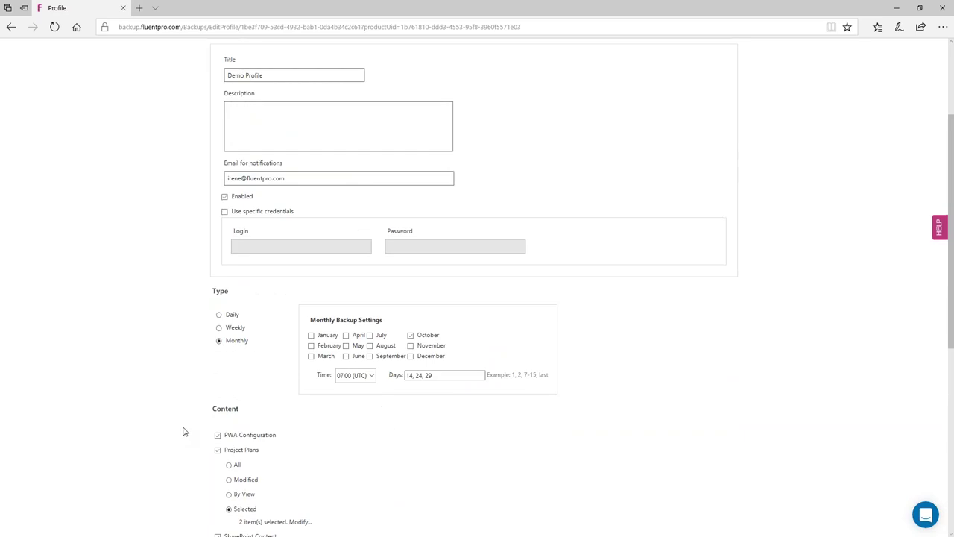
scroll(184, 432, "down", 3)
left_click(218, 406)
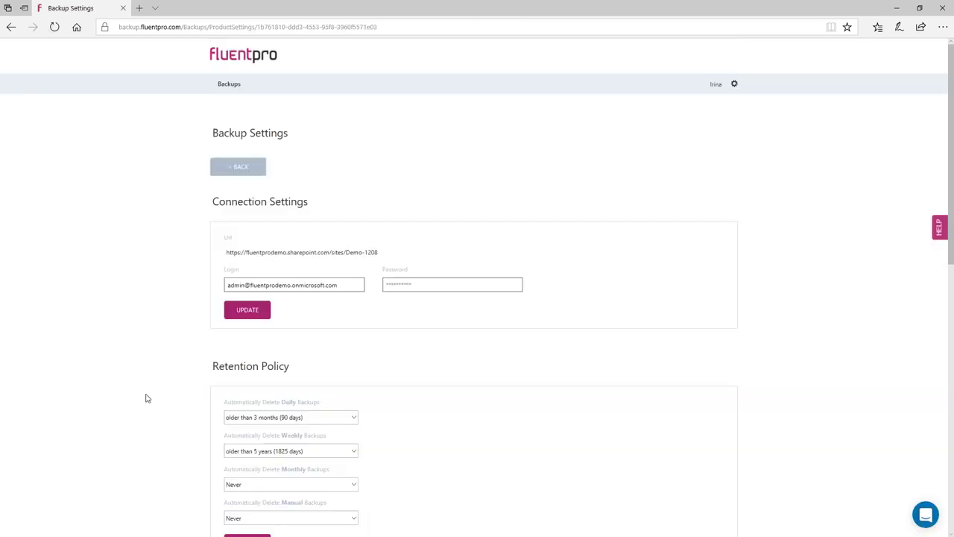
Examine the Permissions section of the backup settings, where users can be given access.
scroll(147, 398, "down", 5)
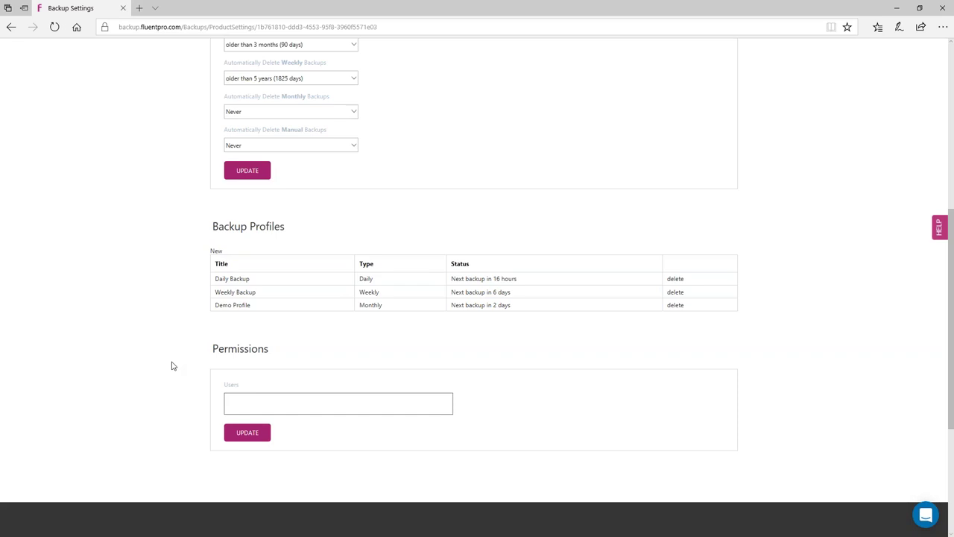
left_click(250, 401)
left_click(245, 439)
scroll(152, 403, "up", 5)
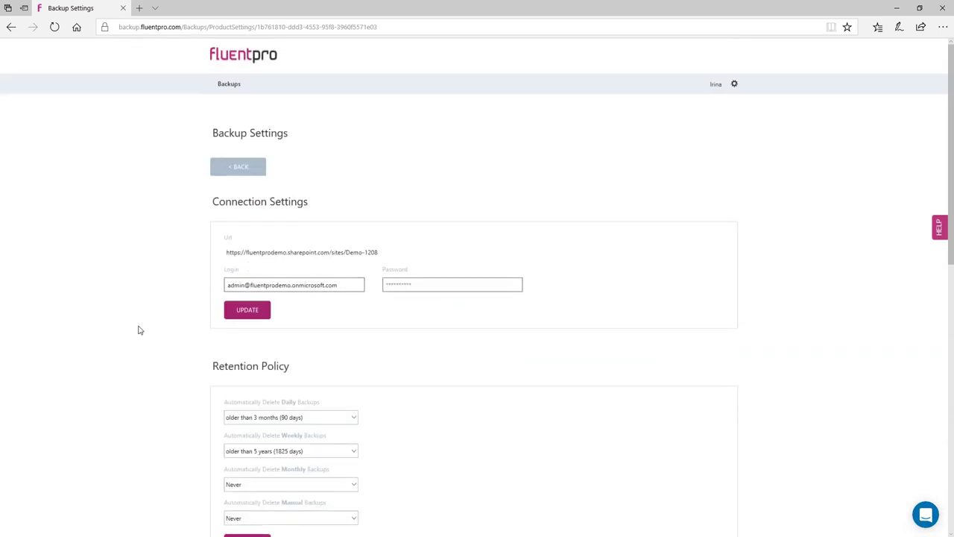
Set up an immediate backup of the Demo-1208 site and enter the notification email address.
left_click(233, 170)
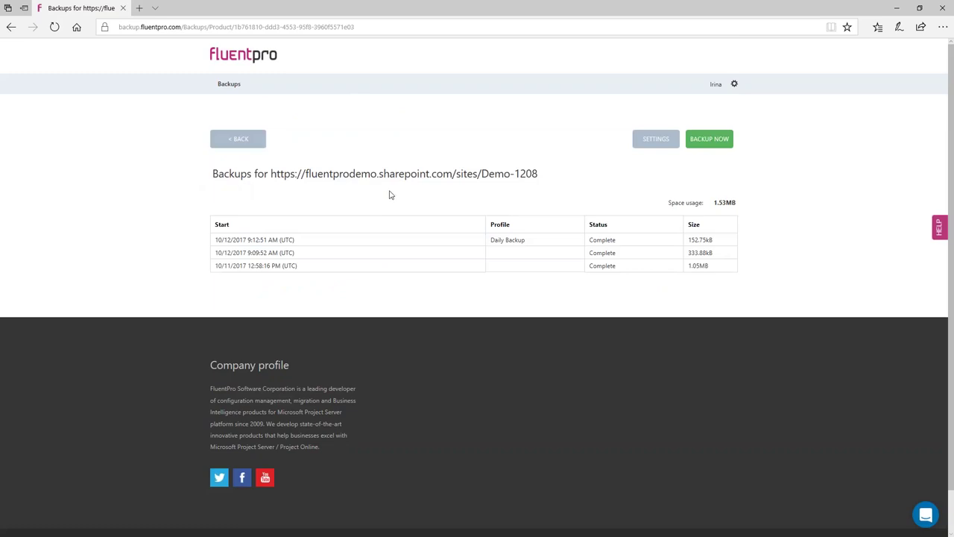
left_click(712, 146)
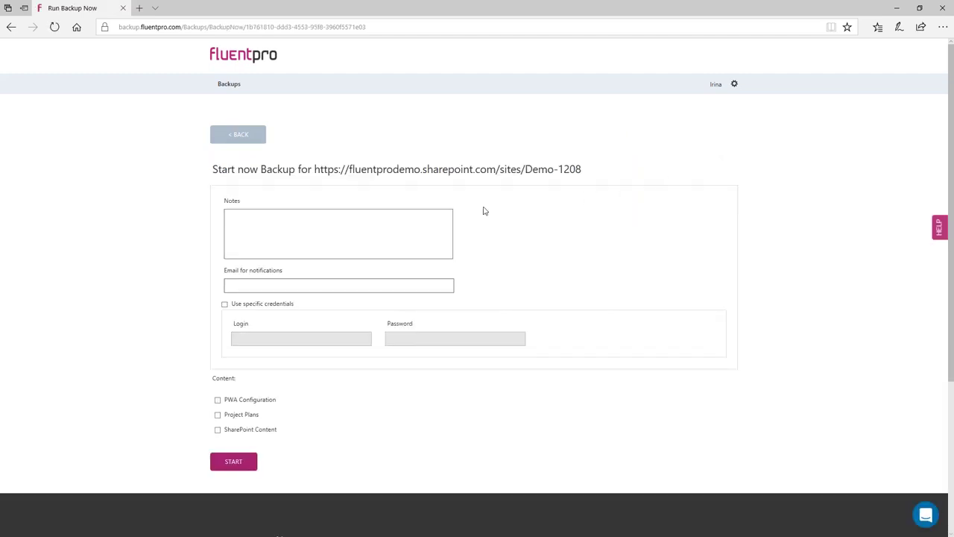
left_click(366, 216)
left_click(246, 284)
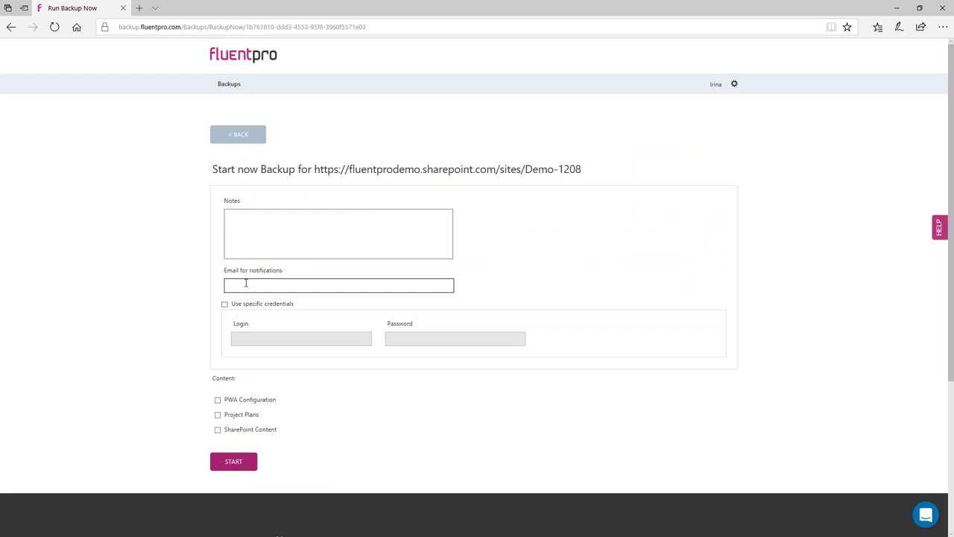
key("ctrl+v")
scroll(192, 321, "down", 1)
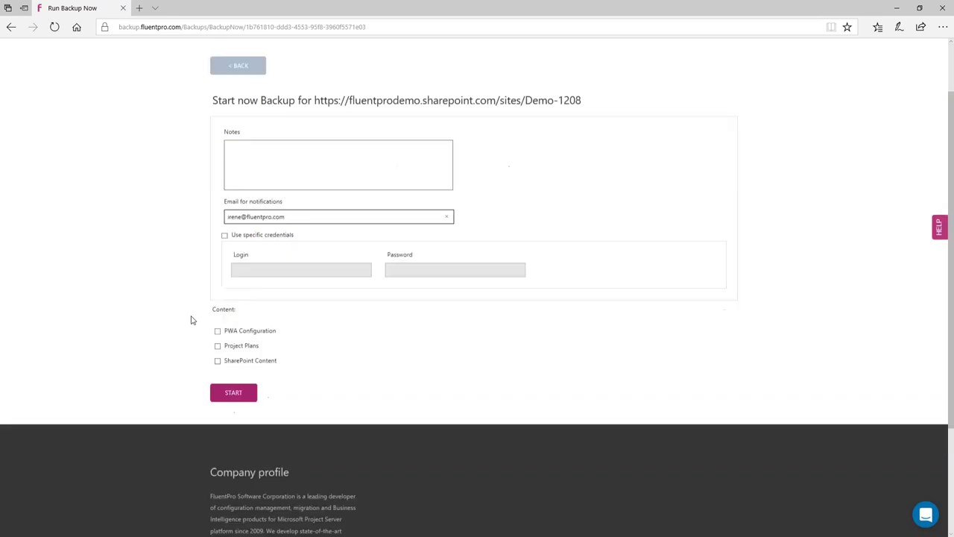
Include PWA Configuration and Project Plans in the immediate backup, limiting the plans to selected projects.
left_click(218, 326)
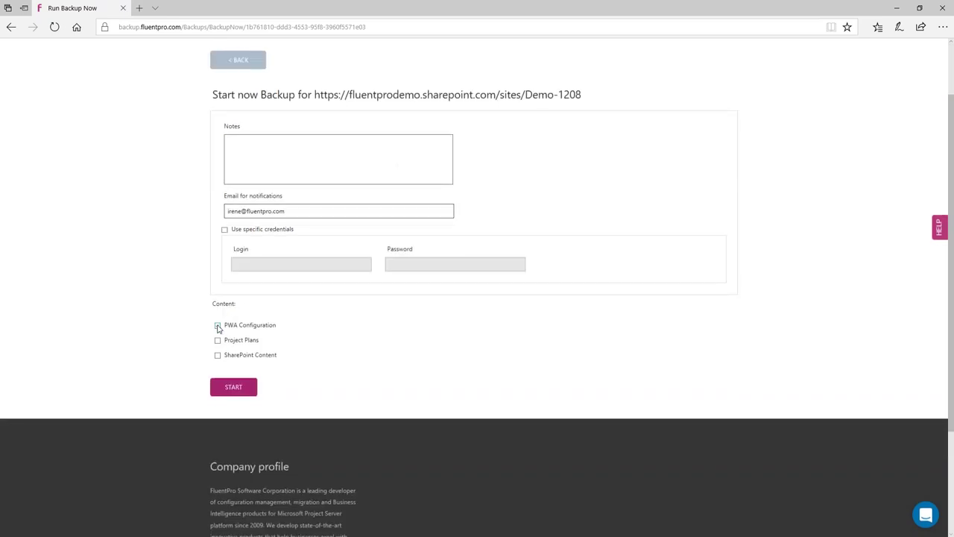
left_click(217, 340)
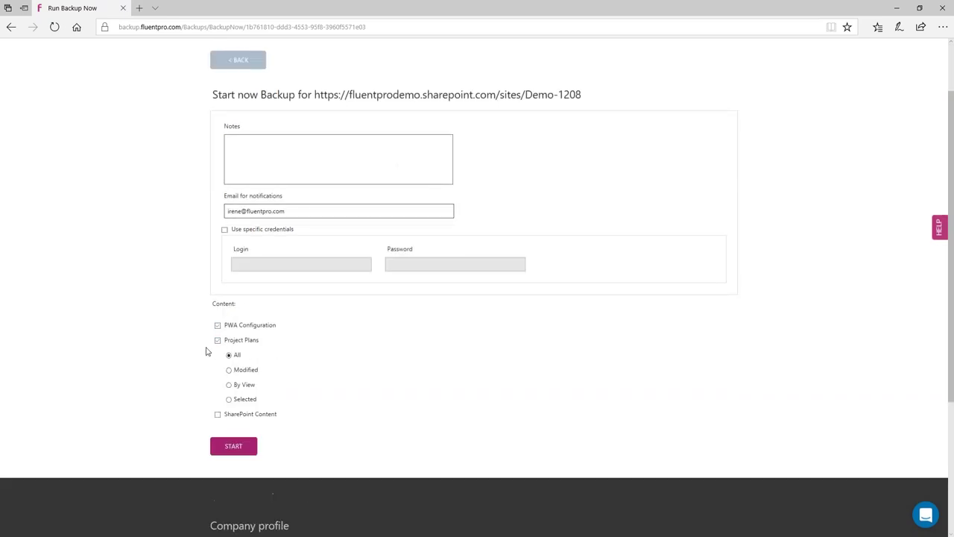
left_click(229, 398)
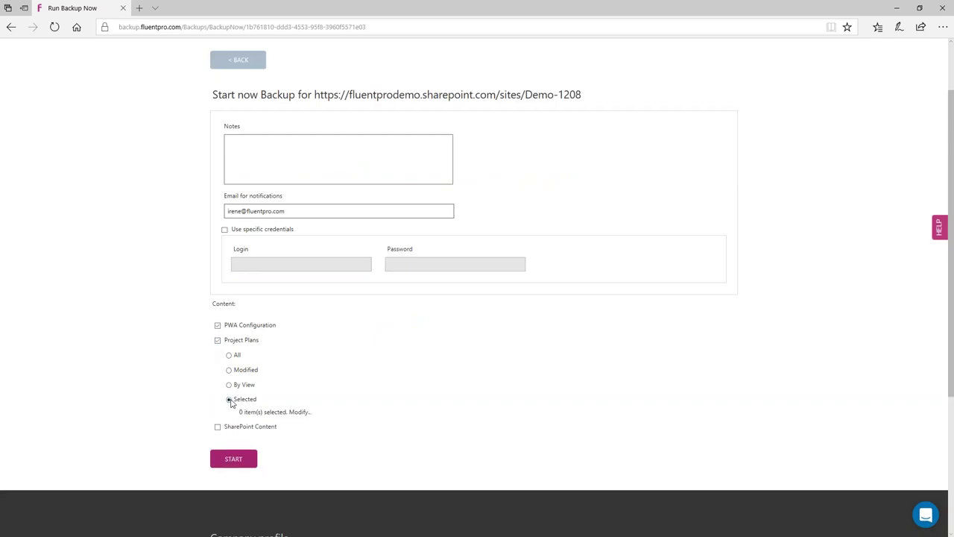
Add Acquisition Target Analysis, Apparel ERP Upgrade and Audit Tracking Solution as the selected projects, listing projects modified on any date.
left_click(298, 413)
left_click(126, 442)
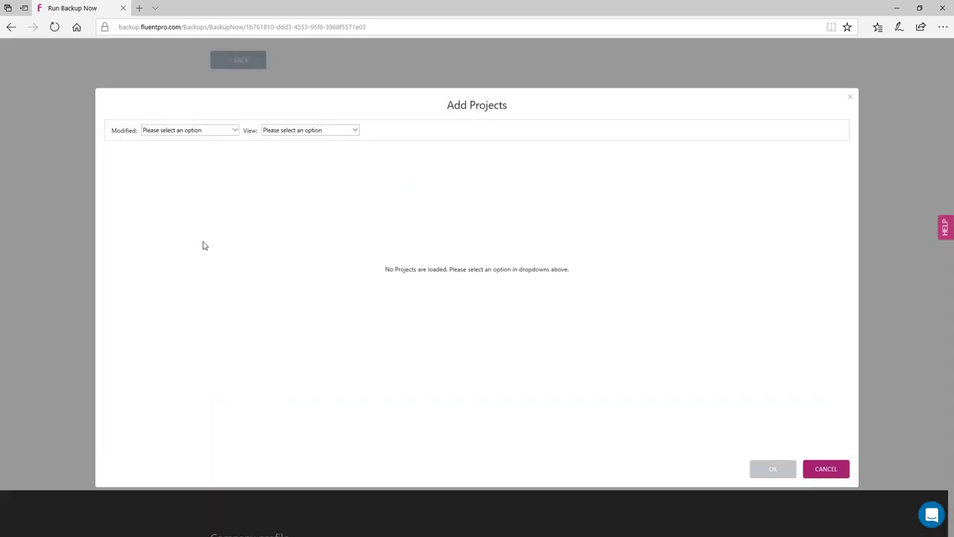
left_click(237, 135)
left_click(231, 139)
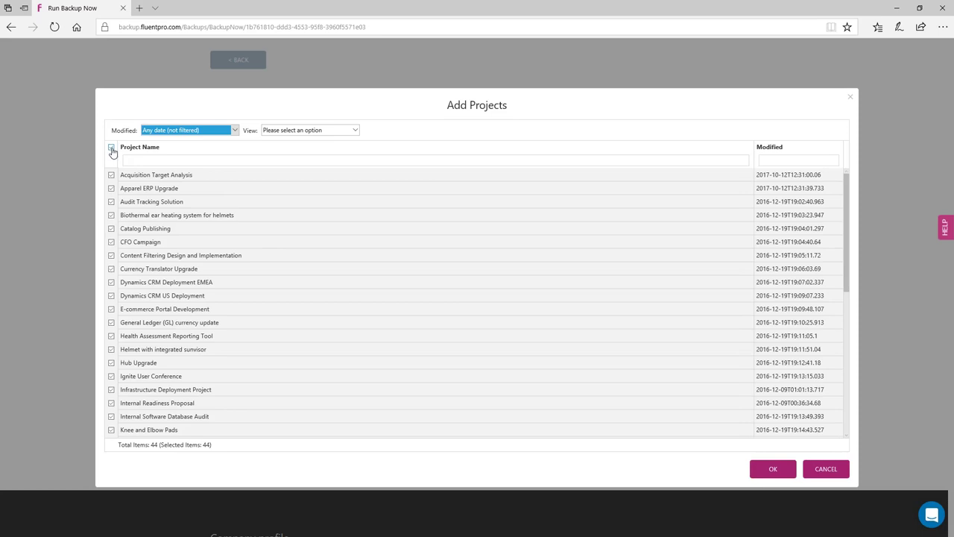
left_click(111, 147)
left_click(111, 174)
left_click(111, 188)
left_click(111, 201)
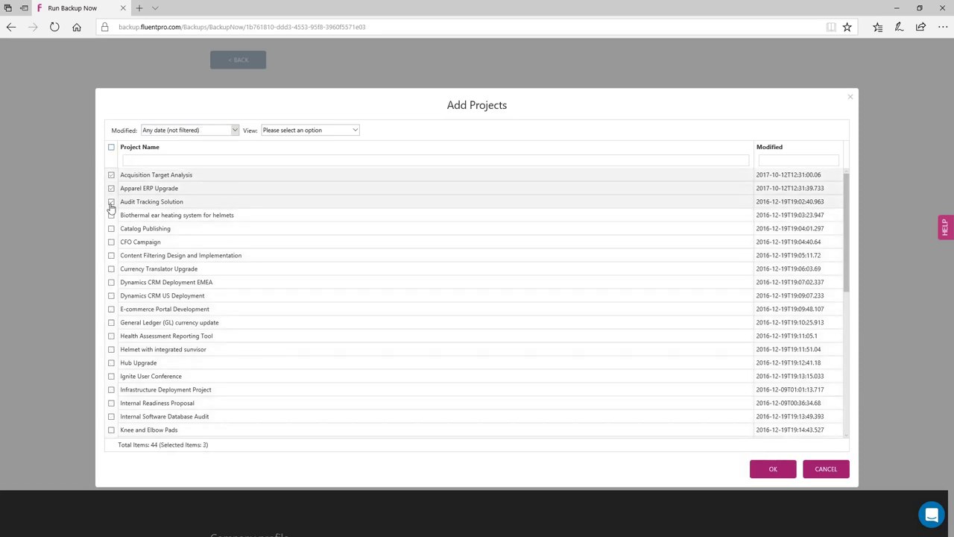
left_click(754, 466)
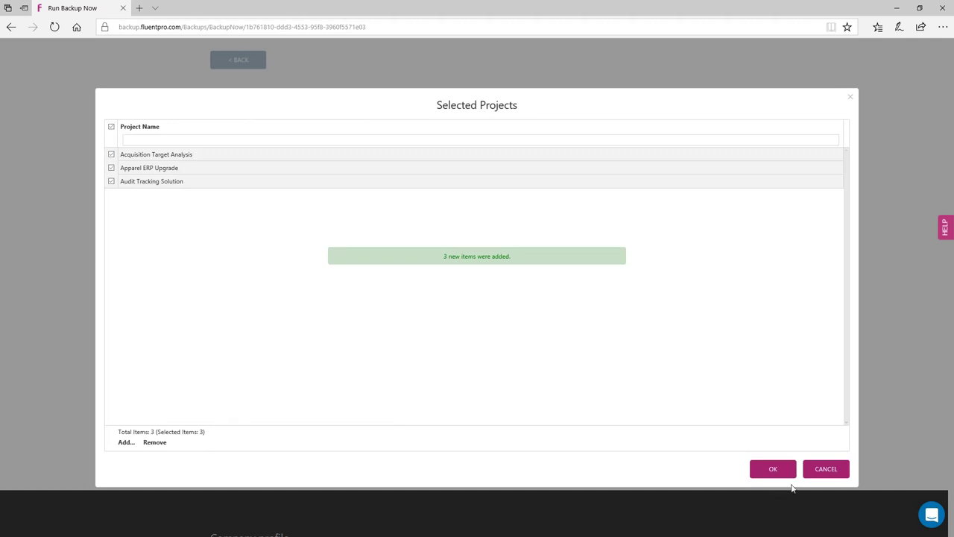
left_click(773, 468)
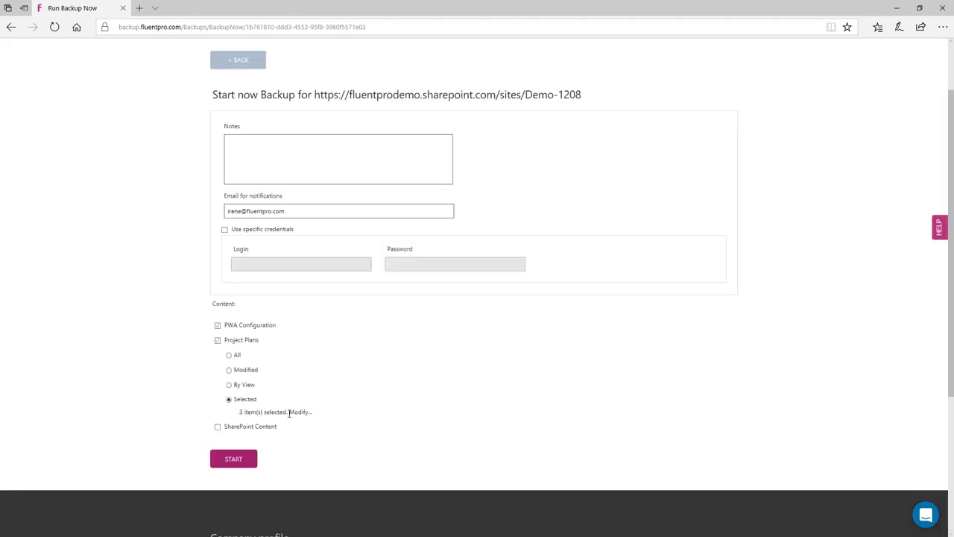
Include SharePoint Content for selected projects and start the immediate backup.
left_click(217, 426)
left_click(230, 457)
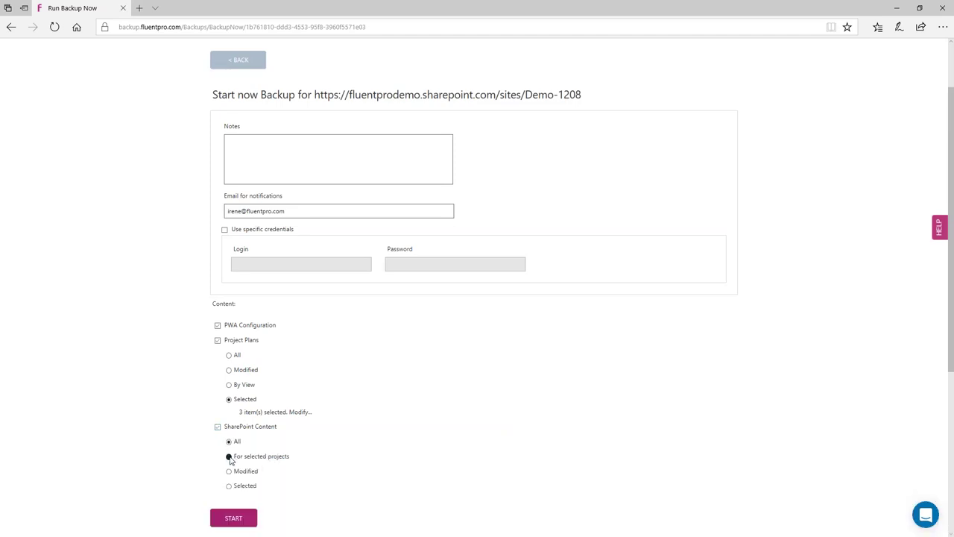
left_click(242, 520)
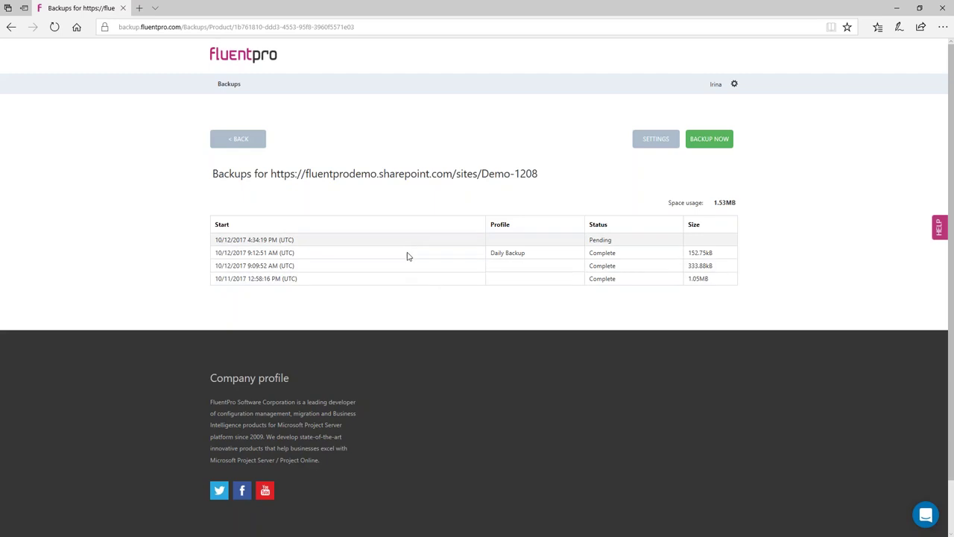
Review the 10/11/2017 12:58:16 PM backup's information and expand its project plan and SharePoint site summaries.
left_click(248, 279)
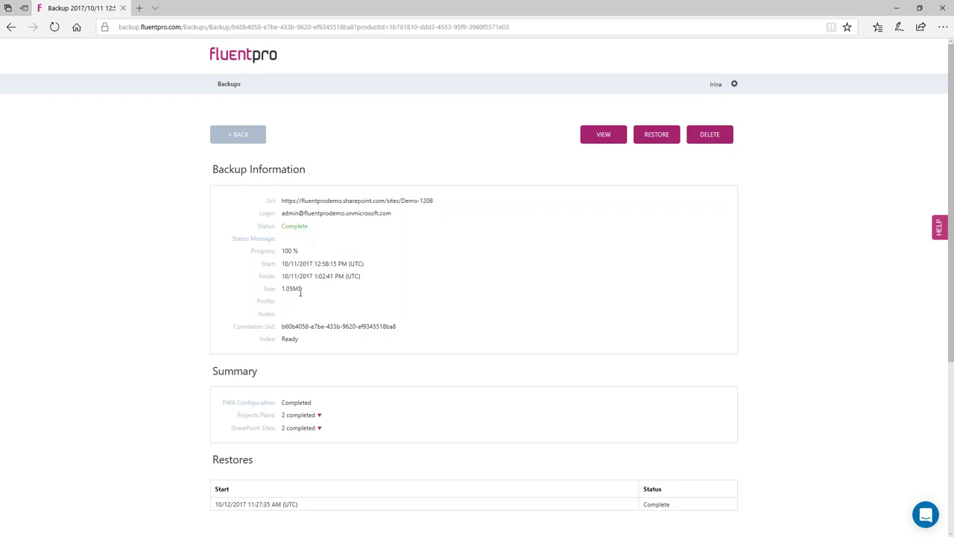
scroll(187, 336, "down", 1)
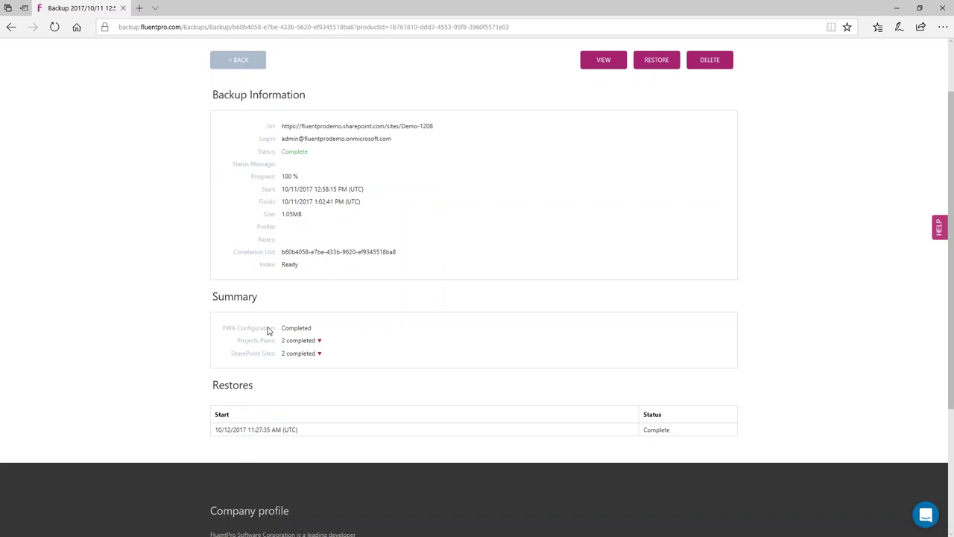
left_click(319, 340)
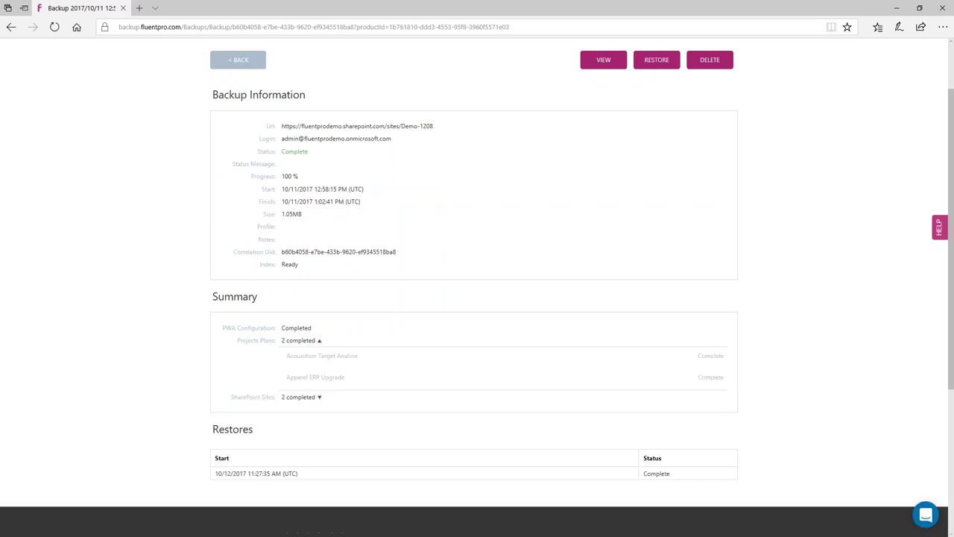
left_click(319, 397)
scroll(190, 312, "down", 1)
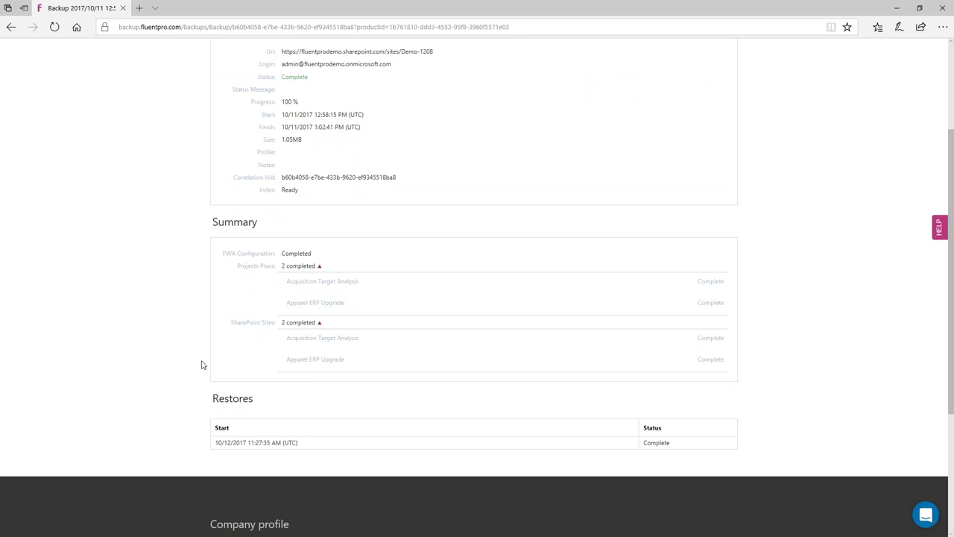
scroll(201, 364, "up", 2)
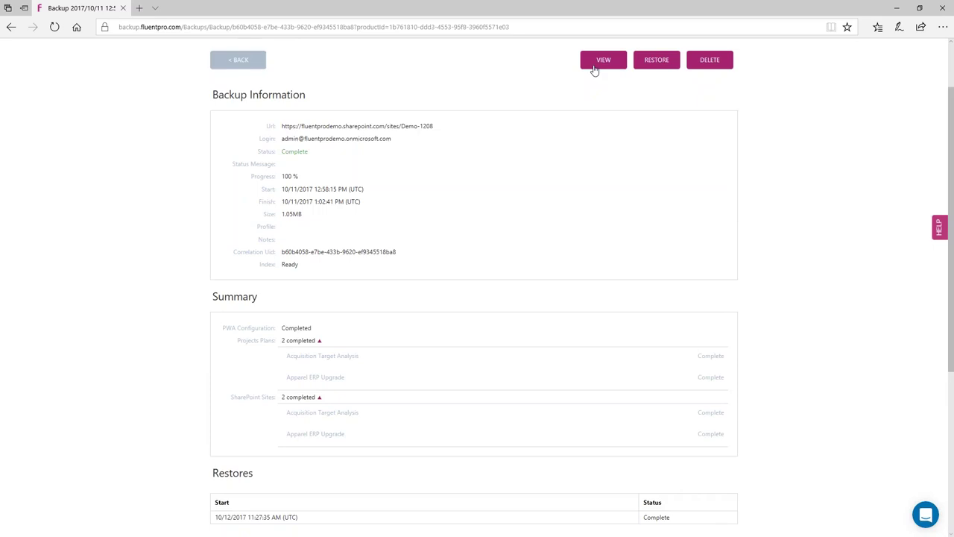
View the contents of this backup and look through its Enterprise Custom Fields.
left_click(595, 68)
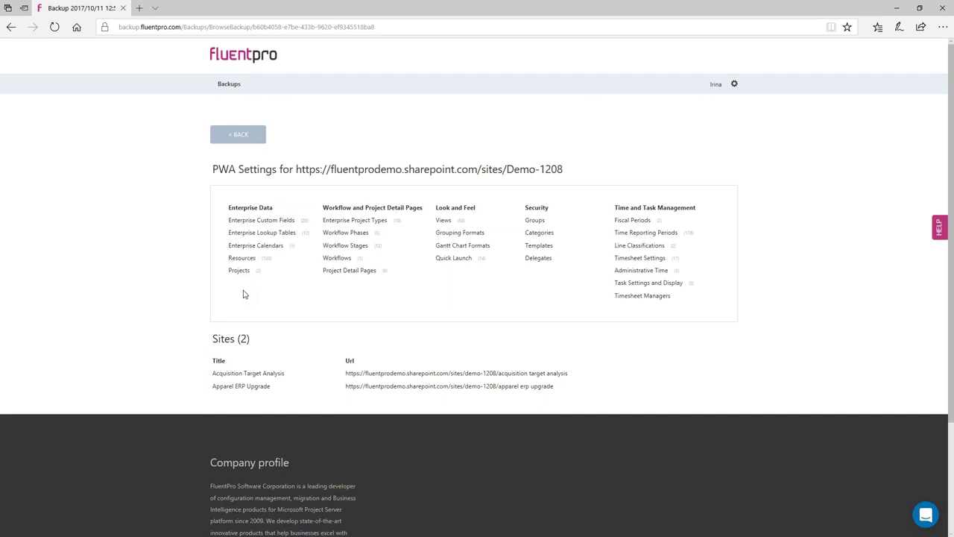
left_click(259, 221)
scroll(273, 251, "down", 2)
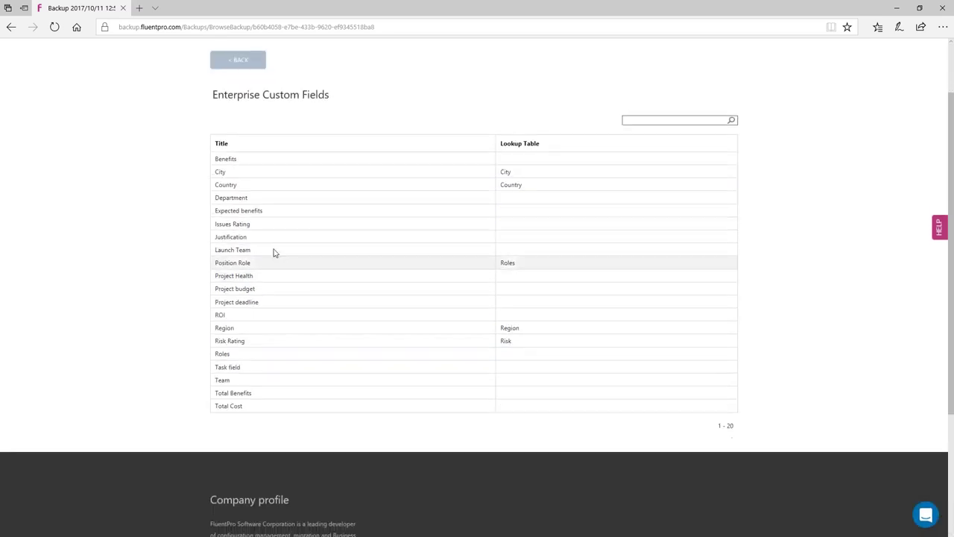
scroll(266, 211, "up", 2)
left_click(240, 135)
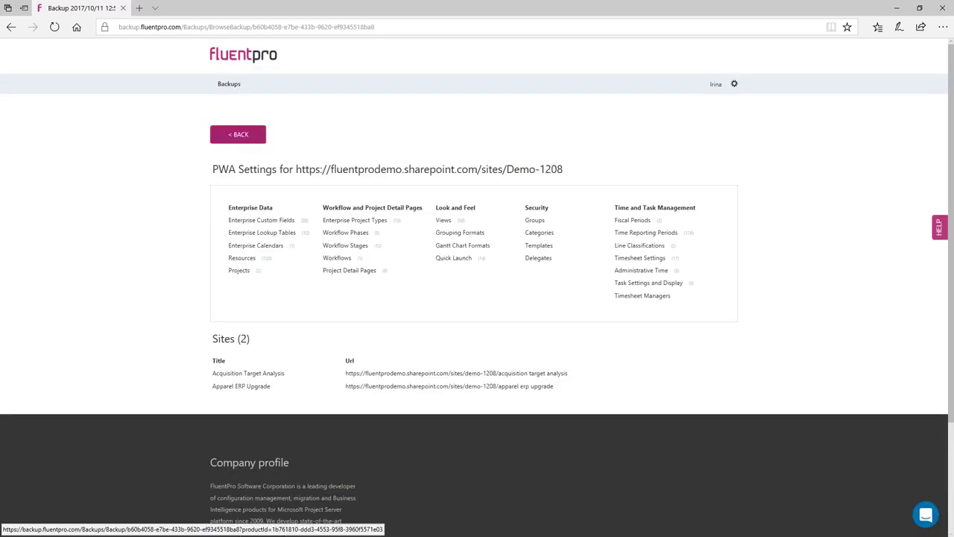
Look through the backed-up Projects and Project Detail Pages, and return to the backup information.
left_click(243, 273)
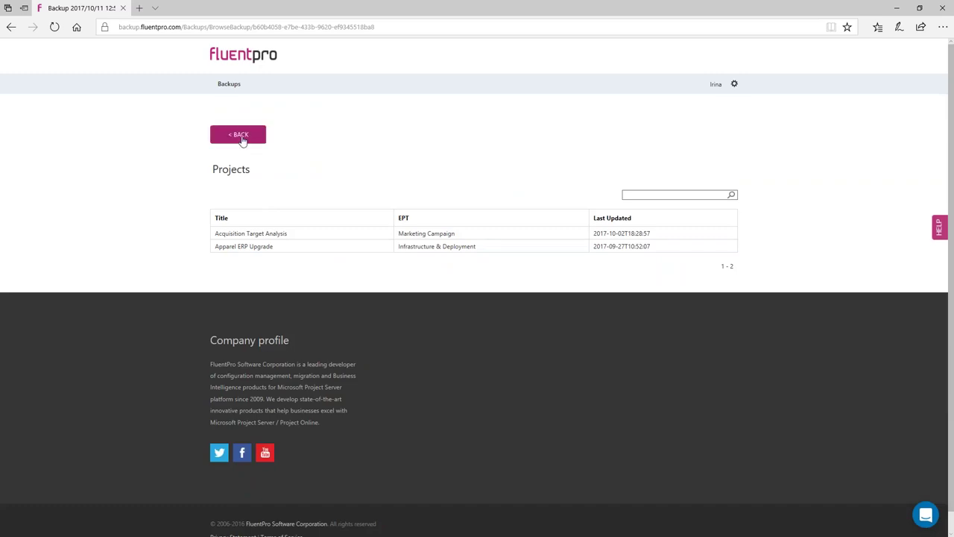
left_click(240, 139)
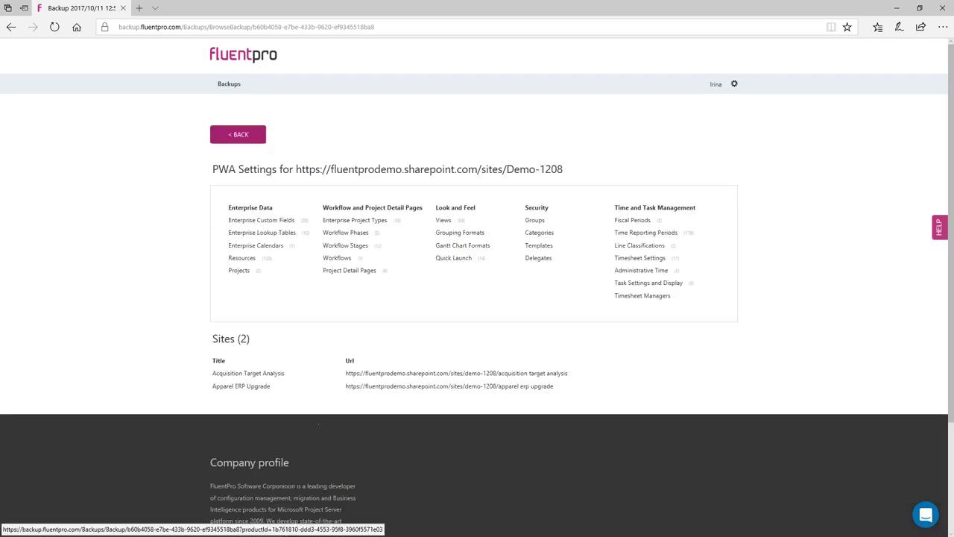
left_click(339, 273)
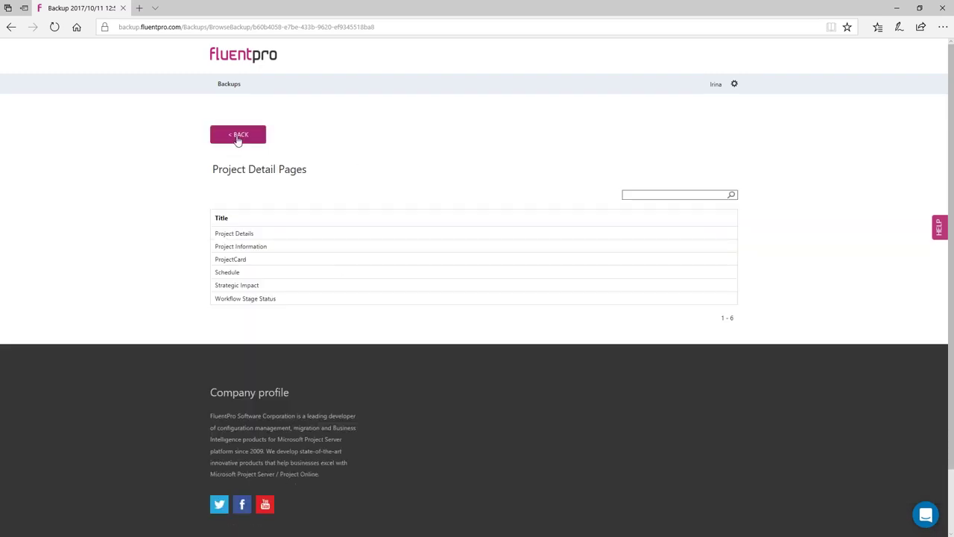
left_click(236, 137)
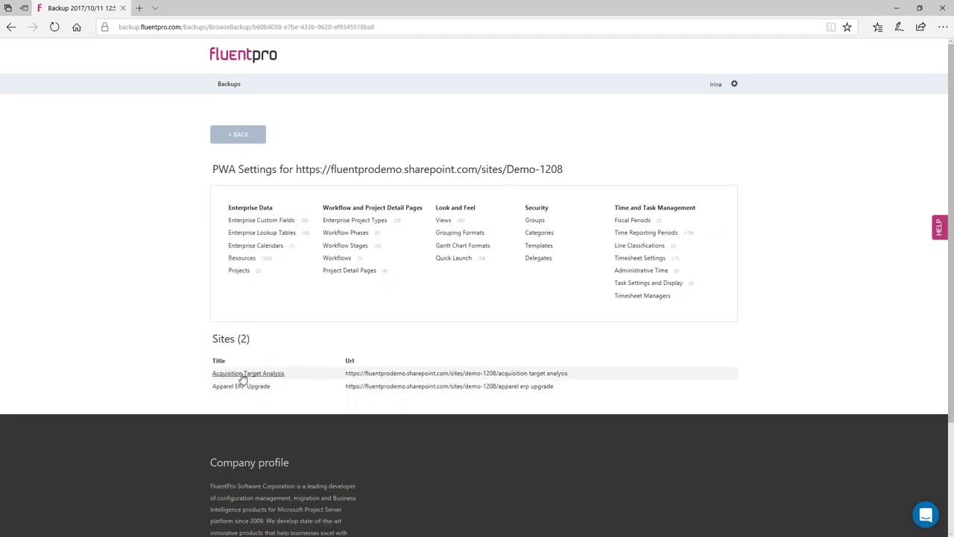
left_click(222, 140)
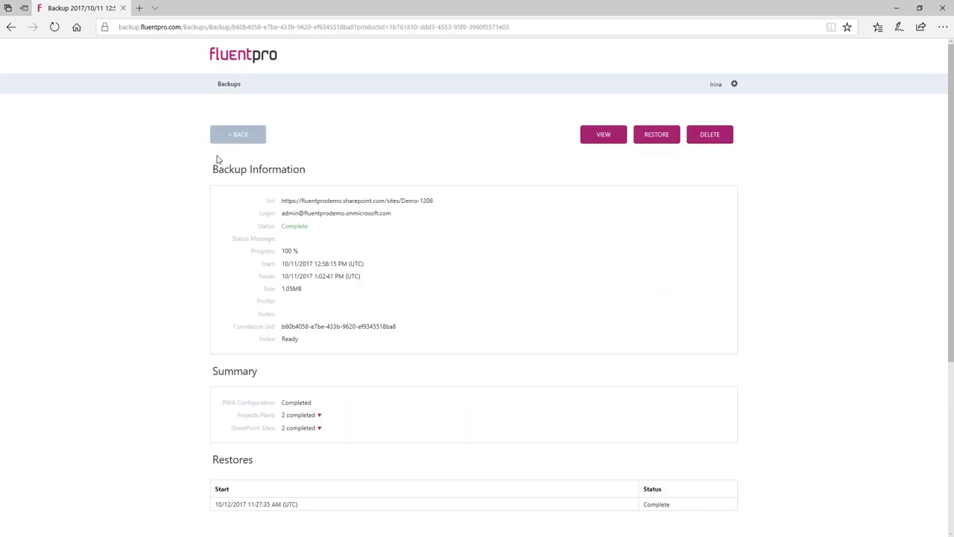
scroll(155, 395, "down", 1)
scroll(686, 200, "up", 1)
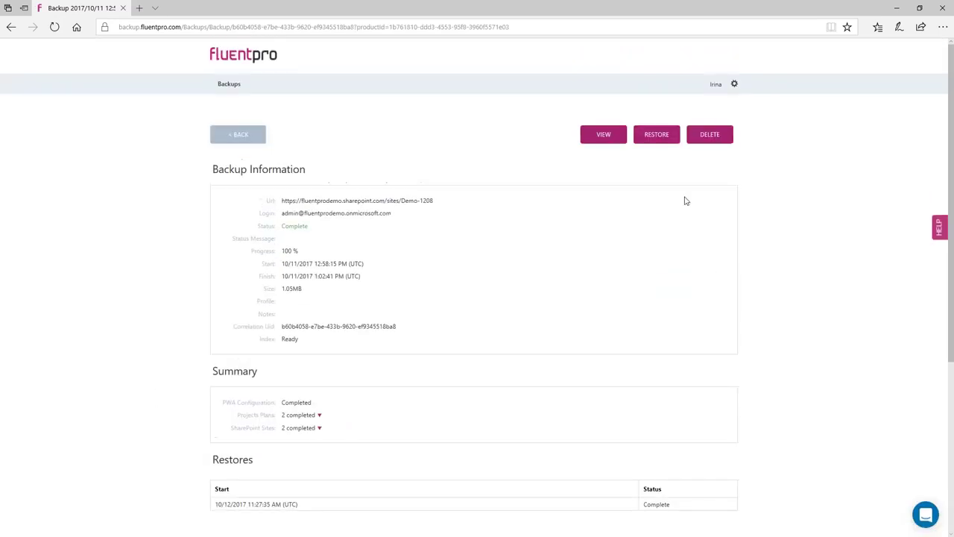
Set up a restore of this backup that includes PWA Configuration and both the projects and sites of Acquisition Target Analysis and Apparel ERP Upgrade.
left_click(653, 140)
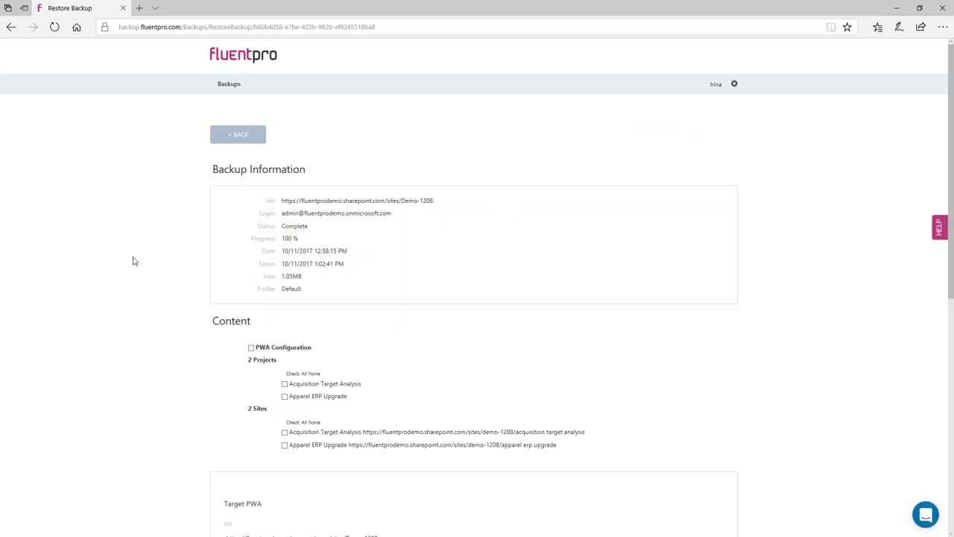
scroll(134, 261, "down", 2)
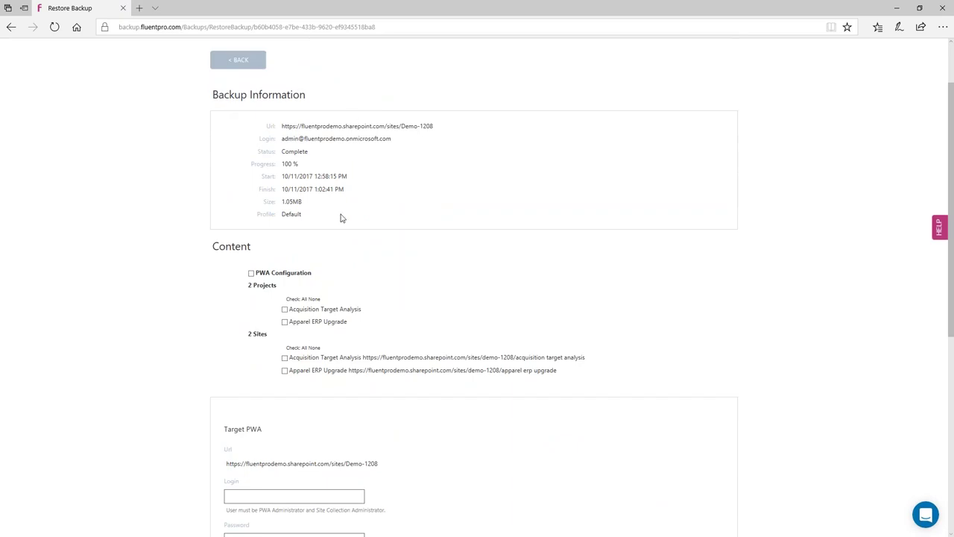
left_click(251, 273)
left_click(285, 310)
left_click(285, 359)
scroll(210, 367, "down", 1)
left_click(284, 296)
left_click(285, 247)
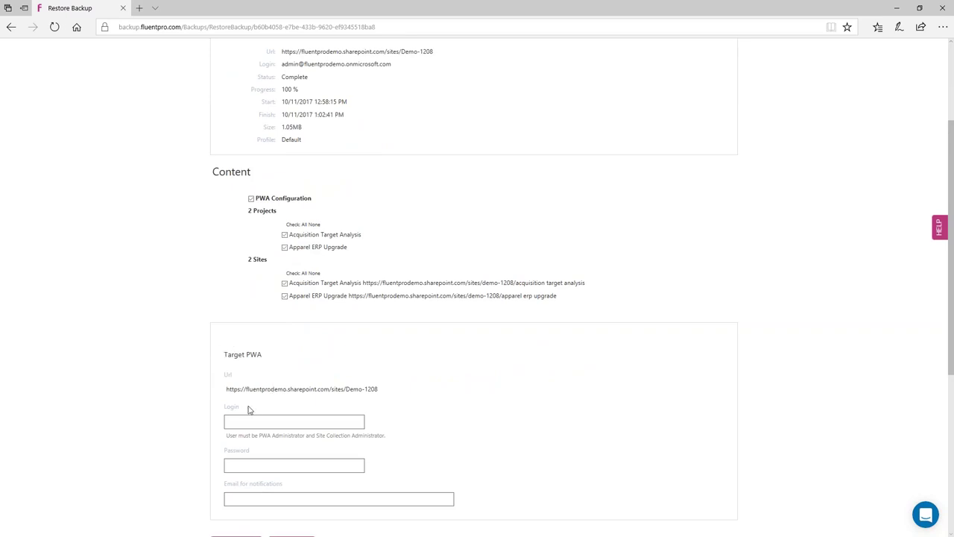
Enter the target PWA's administrator login, account password and notification email address, and start the restore.
scroll(241, 401, "down", 1)
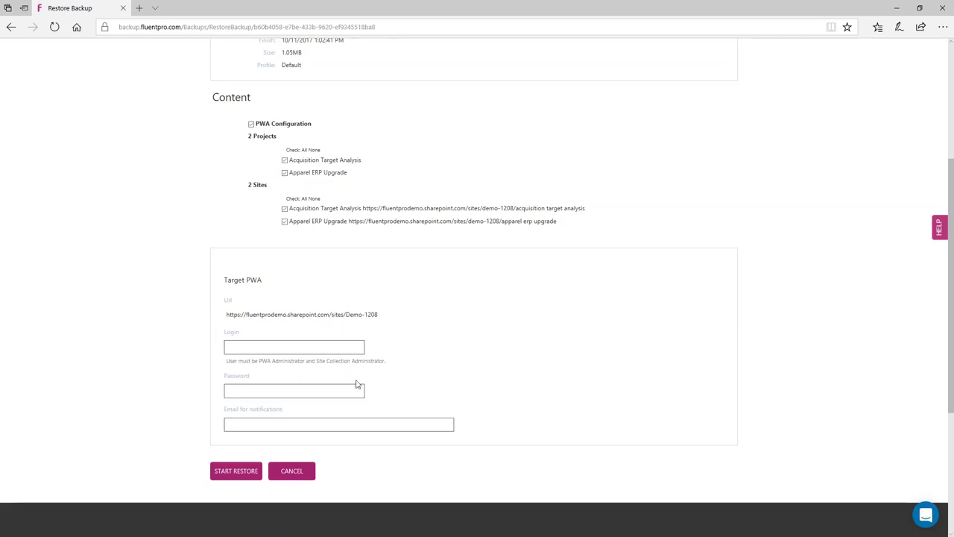
left_click(307, 343)
key("ctrl+v")
key("Tab")
key("Tab")
key("Tab")
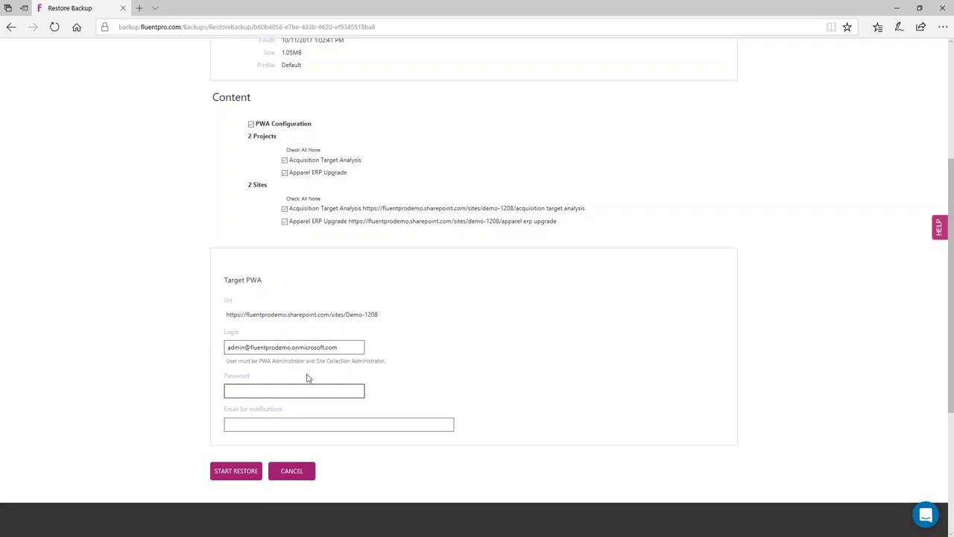
key("ctrl+v")
key("Tab")
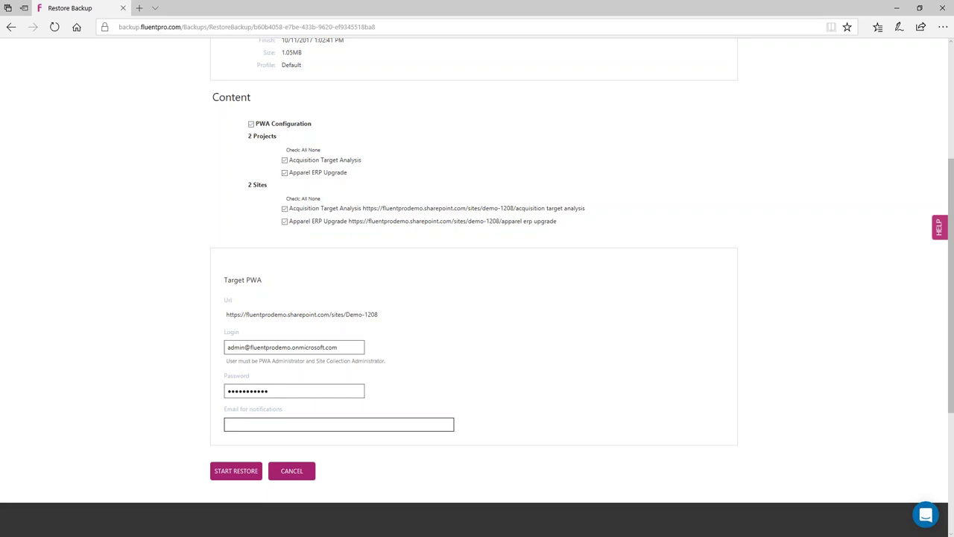
key("ctrl+v")
left_click(245, 471)
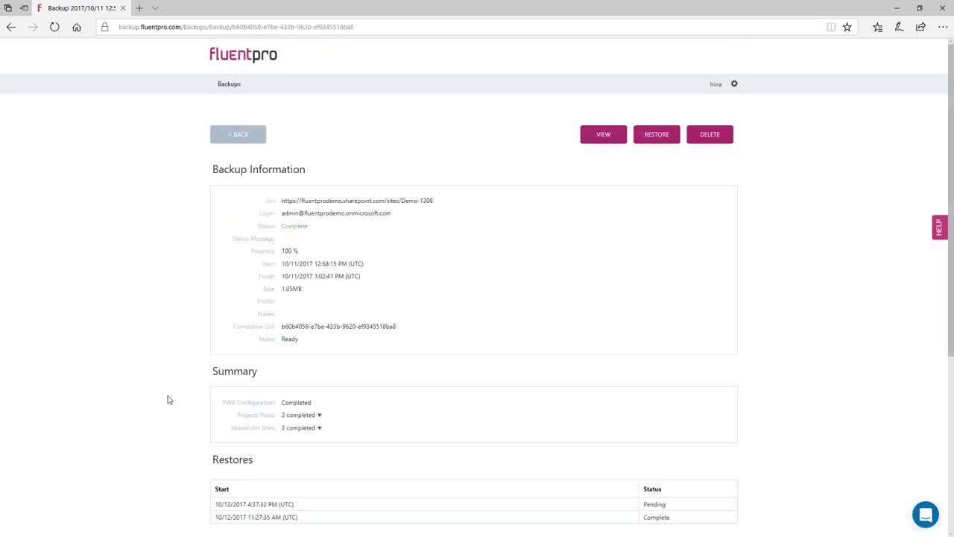
Review the details of the completed restore from 10/12/2017 11:27:35 AM and return to the backup information.
scroll(173, 416, "down", 1)
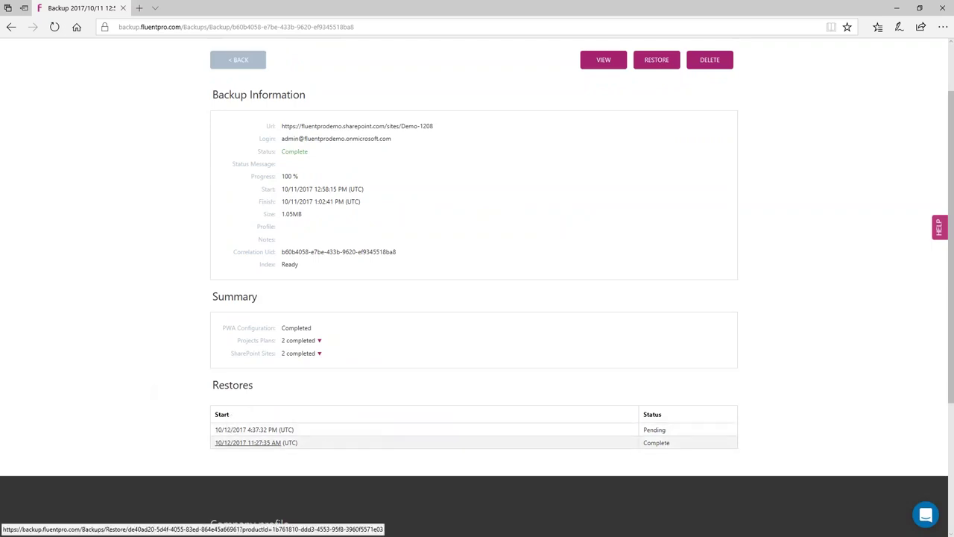
left_click(248, 443)
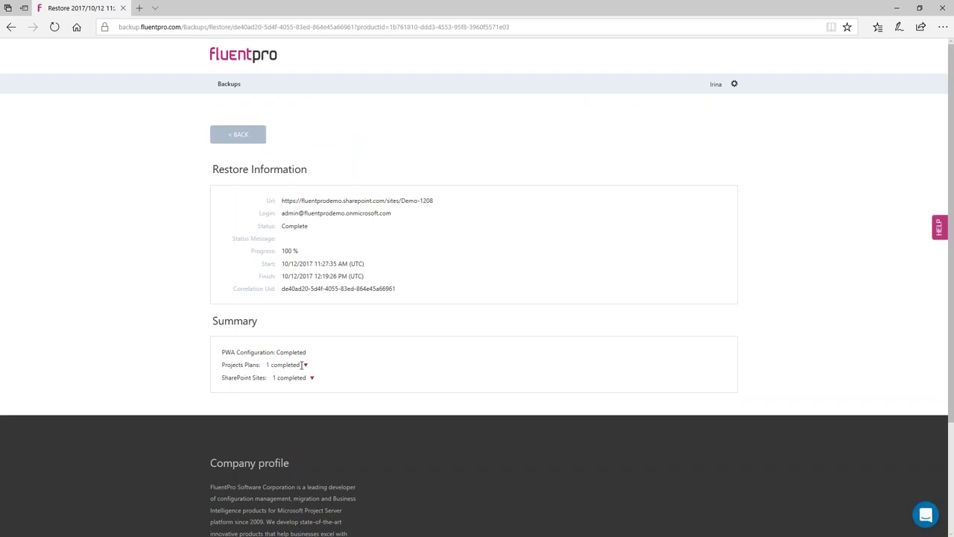
left_click(238, 135)
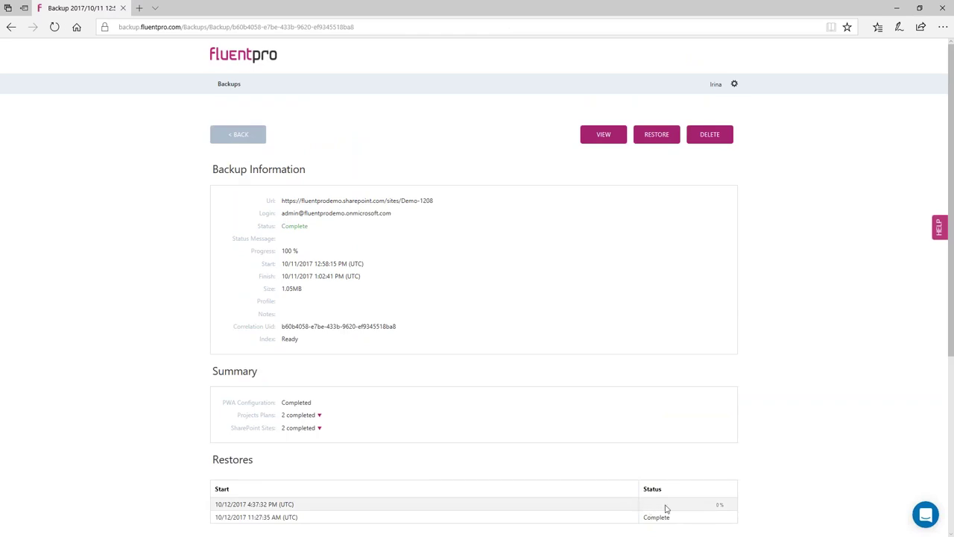
Check the backup's restore list, and go back through the site's backups to the My Backups overview.
scroll(673, 502, "down", 1)
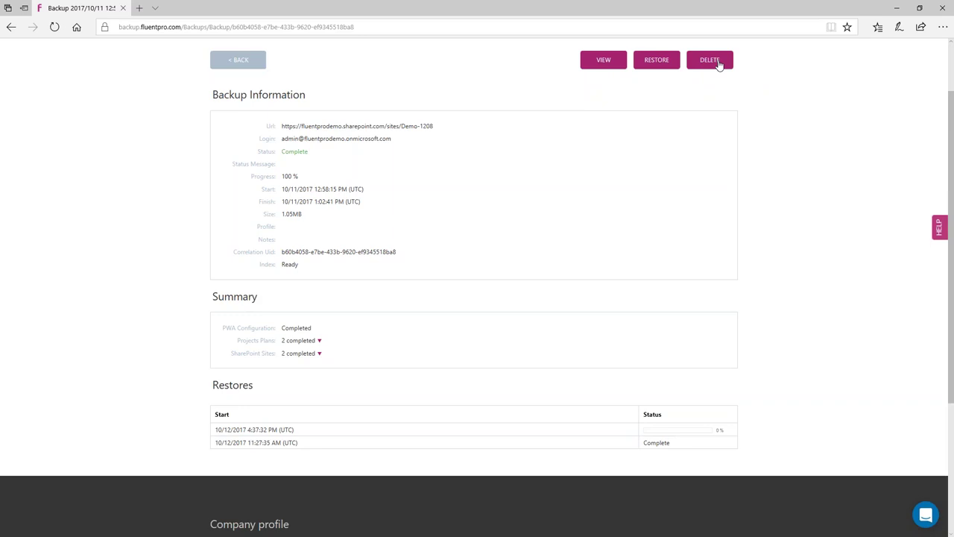
left_click(231, 66)
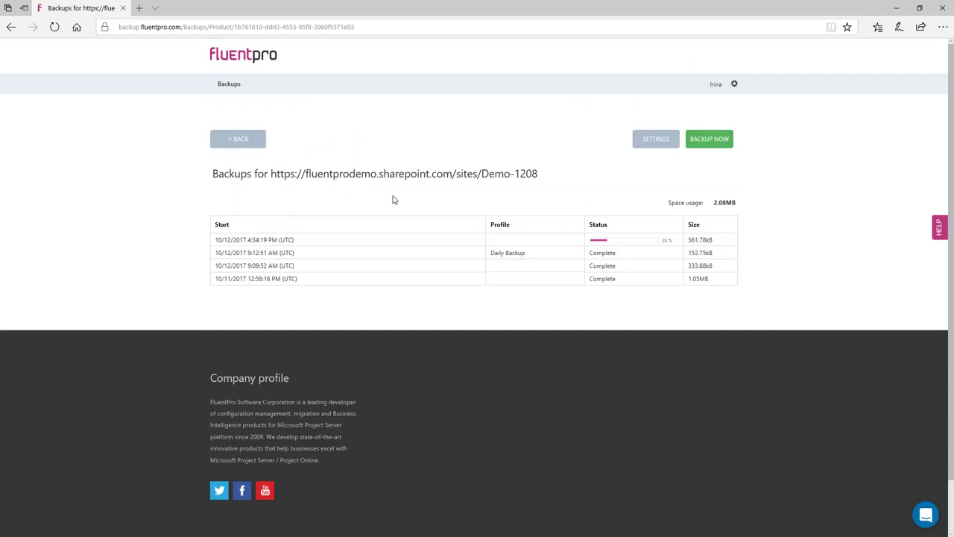
left_click(248, 140)
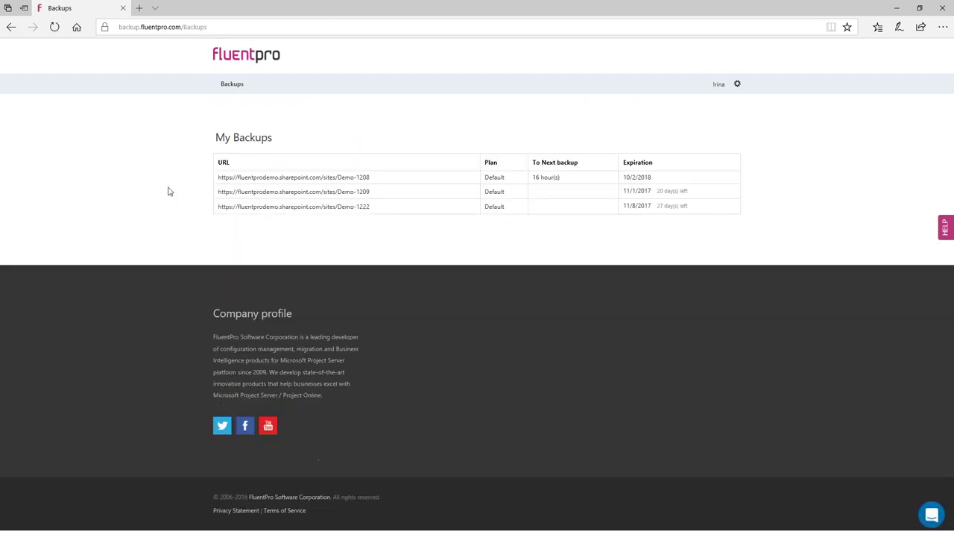